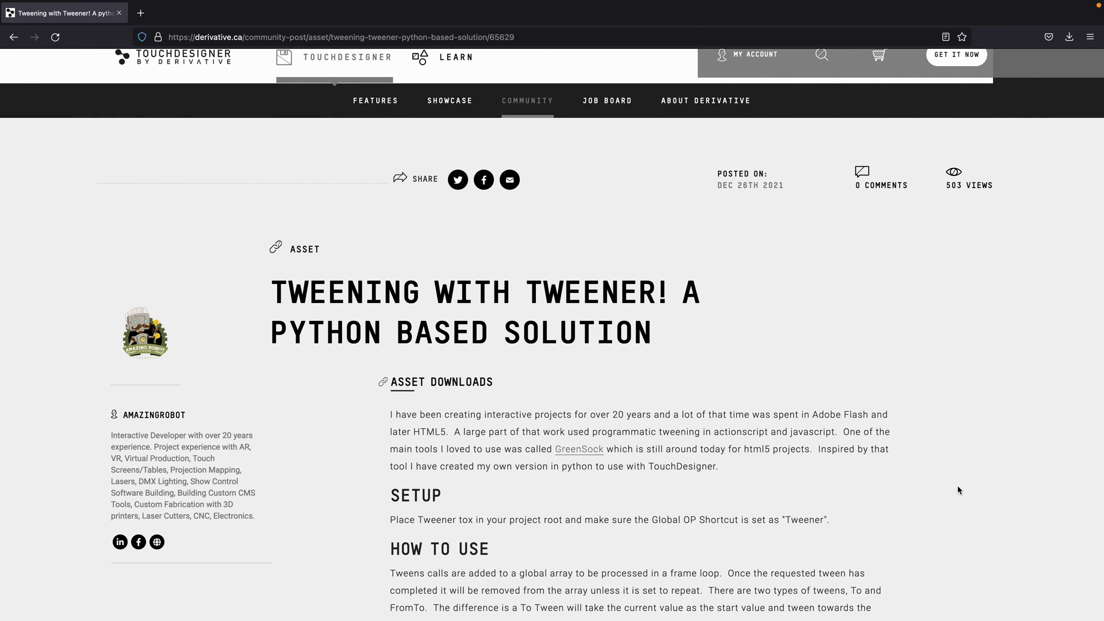
- Download Tweener_v1.1.tox from the page's asset downloads as a saved file and load it into the project1 network in TouchDesigner
{"action": "scroll", "coordinate": [573, 368], "scroll_direction": "down", "scroll_amount": 1}
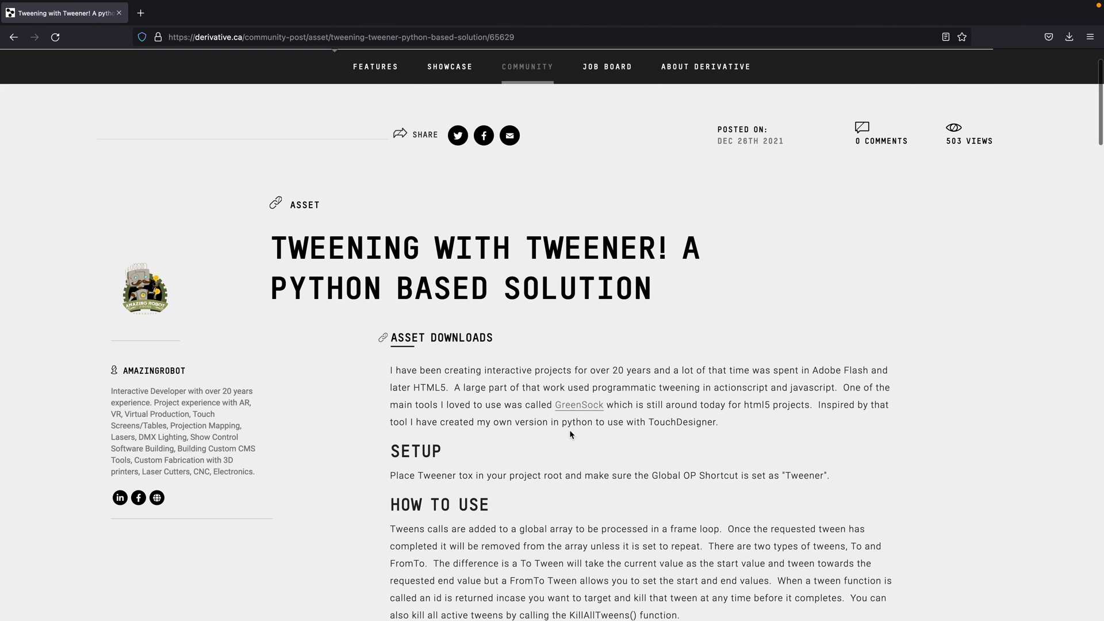
{"action": "scroll", "coordinate": [570, 440], "scroll_direction": "down", "scroll_amount": 11}
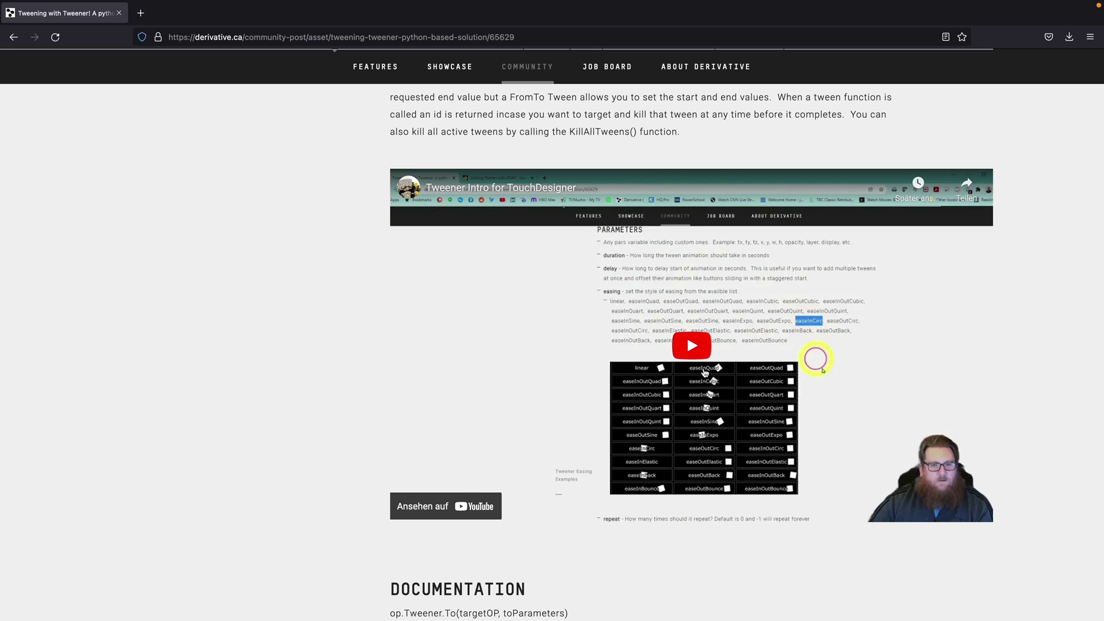
{"action": "scroll", "coordinate": [570, 405], "scroll_direction": "down", "scroll_amount": 20}
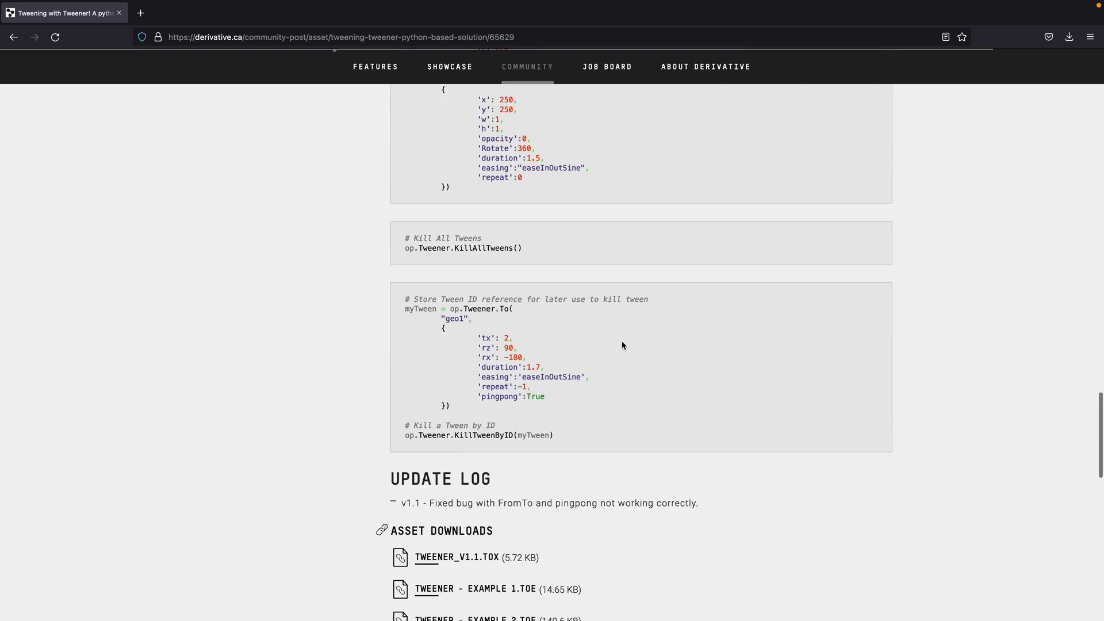
{"action": "scroll", "coordinate": [623, 345], "scroll_direction": "down", "scroll_amount": 10}
{"action": "scroll", "coordinate": [624, 345], "scroll_direction": "up", "scroll_amount": 7}
{"action": "left_click", "coordinate": [462, 374]}
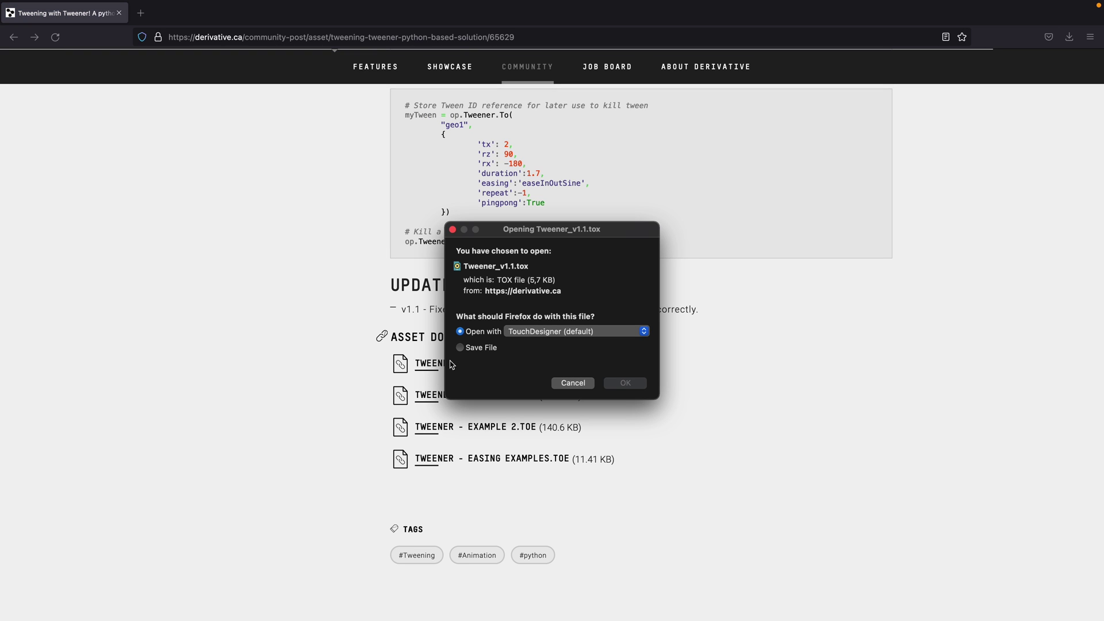
{"action": "left_click", "coordinate": [461, 348]}
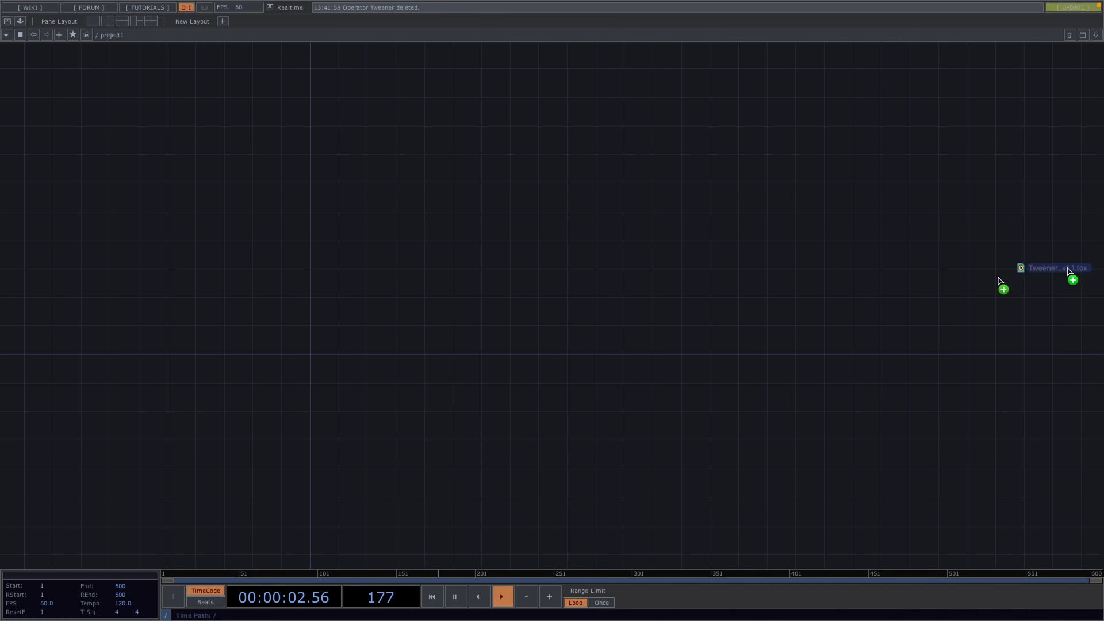
{"action": "left_click_drag", "start_coordinate": [801, 323], "coordinate": [223, 303]}
- Split the workspace into two side-by-side panes, with a TOP Viewer beside a wider network editor
{"action": "left_click", "coordinate": [107, 23]}
{"action": "left_click", "coordinate": [559, 35]}
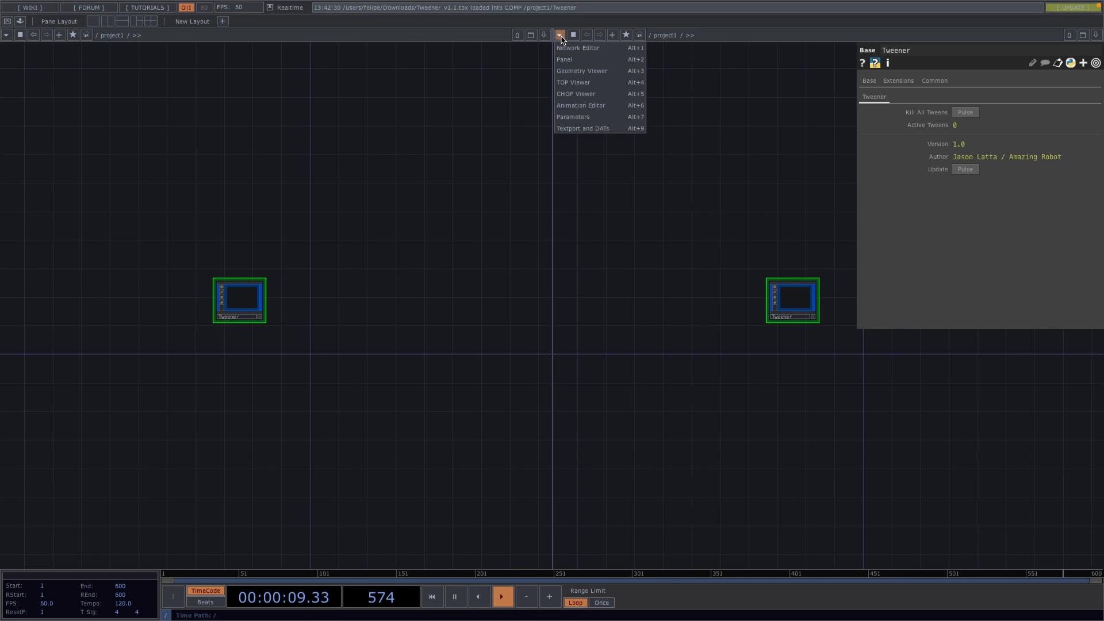
{"action": "left_click", "coordinate": [584, 93]}
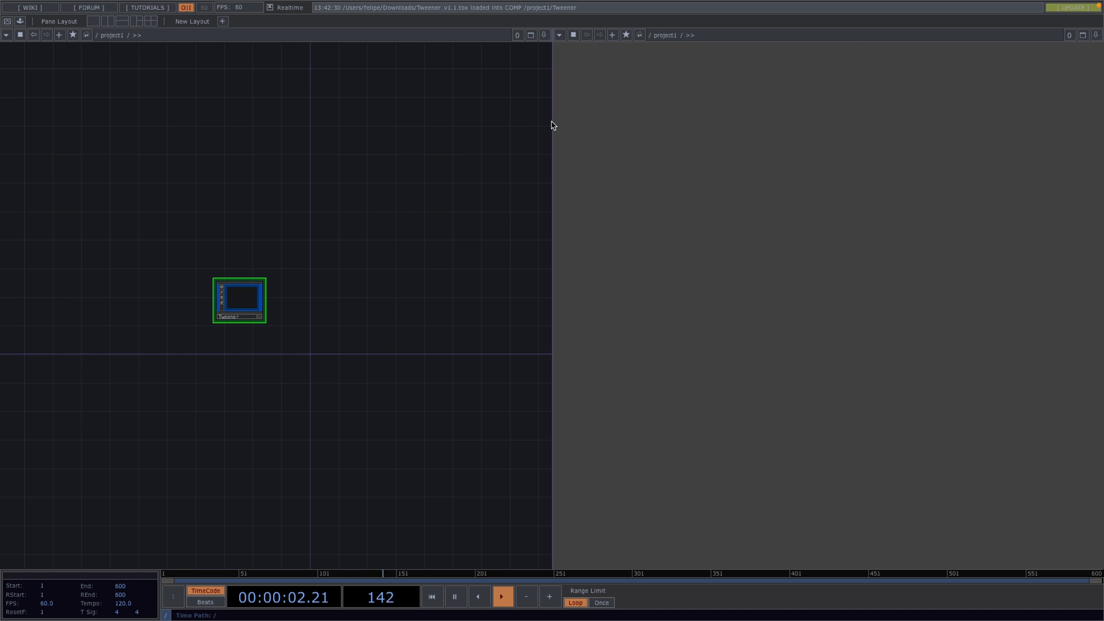
{"action": "left_click_drag", "start_coordinate": [551, 125], "coordinate": [726, 123]}
- Add an Out TOP well apart from the Tweener component and turn on its display so the TOP Viewer shows it
{"action": "left_click_drag", "start_coordinate": [536, 339], "coordinate": [361, 289]}
{"action": "key", "text": "Tab"}
{"action": "type", "text": "ou"}
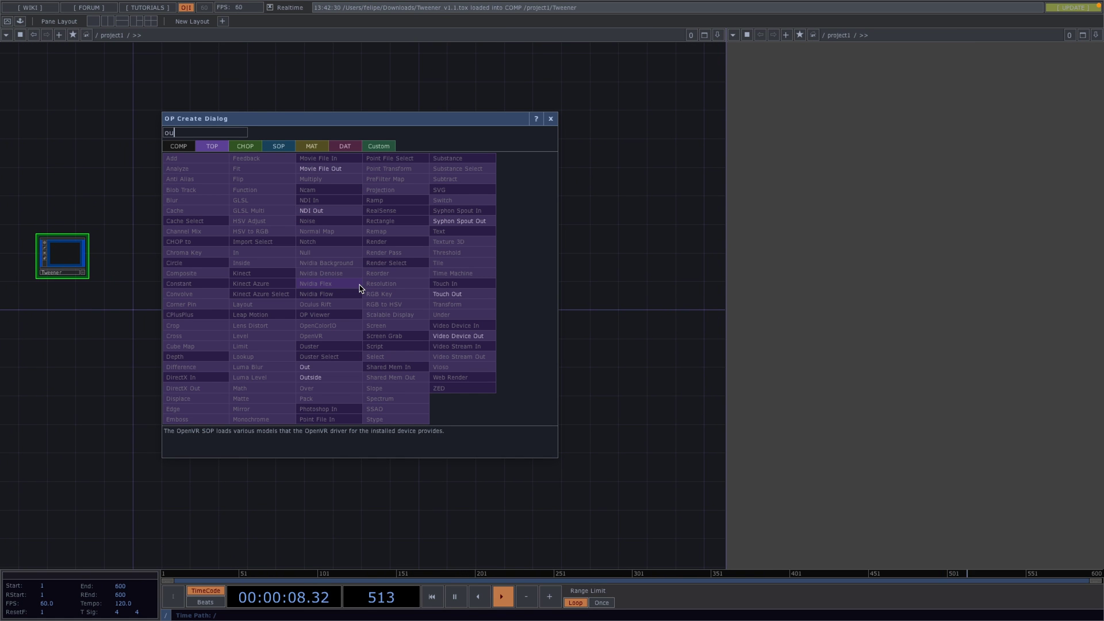
{"action": "left_click", "coordinate": [345, 367]}
{"action": "left_click", "coordinate": [620, 256]}
{"action": "left_click", "coordinate": [635, 275]}
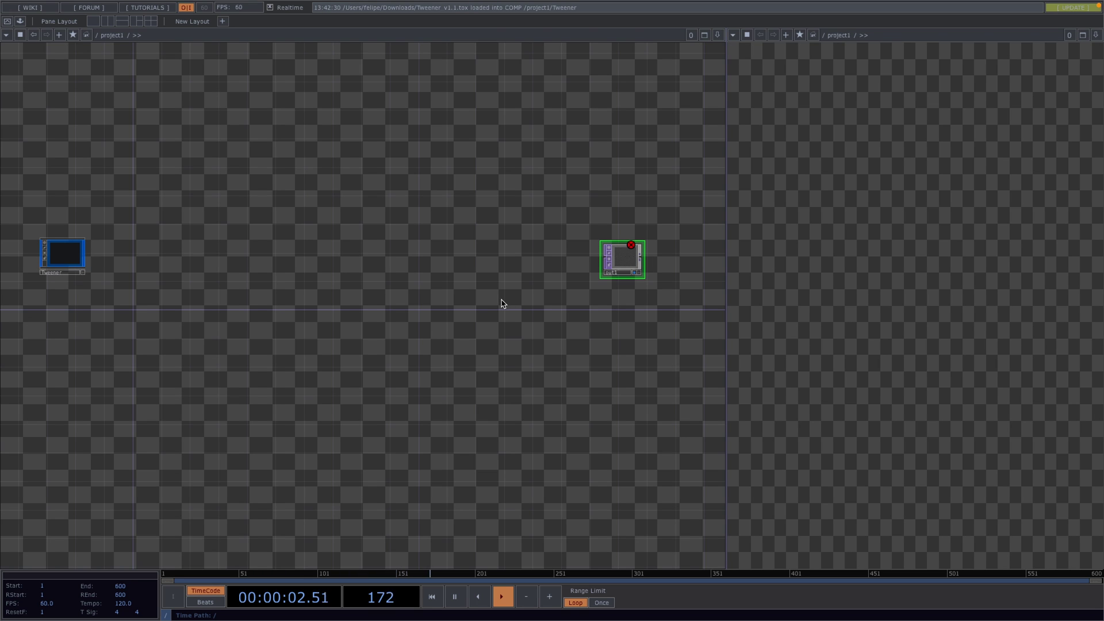
- Turn off Backdrop TOPs for the network and move the Out TOP lower
{"action": "right_click", "coordinate": [501, 304]}
{"action": "mouse_move", "coordinate": [575, 334]}
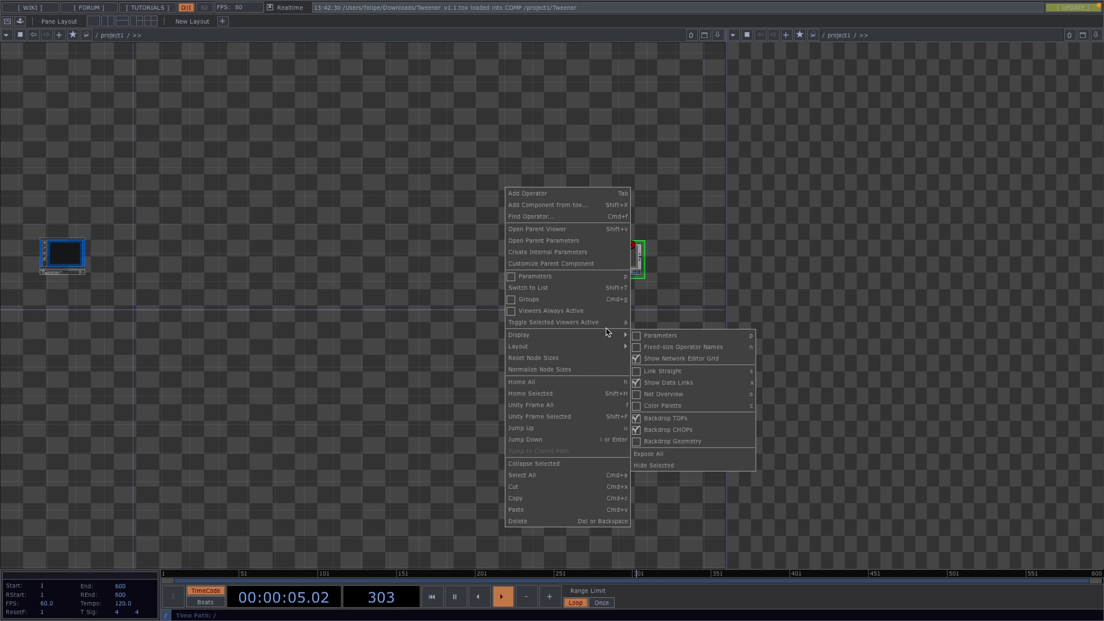
{"action": "left_click", "coordinate": [664, 419]}
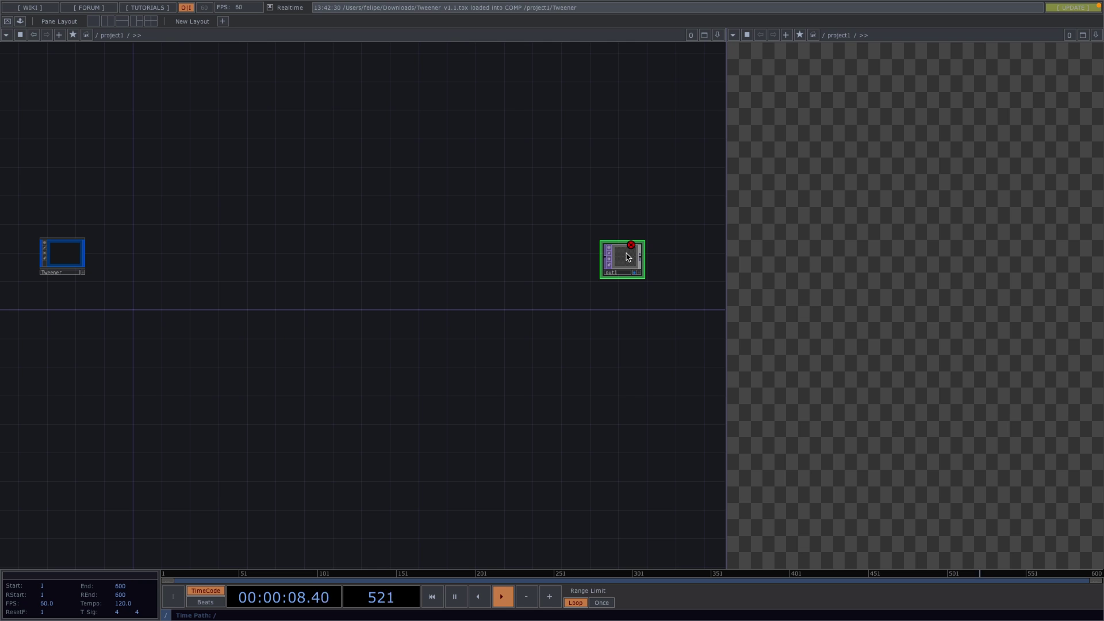
{"action": "left_click_drag", "start_coordinate": [624, 258], "coordinate": [630, 334]}
- Place a Box SOP below the Tweener component and duplicate it
{"action": "left_click_drag", "start_coordinate": [399, 390], "coordinate": [489, 349]}
{"action": "scroll", "coordinate": [412, 364], "scroll_direction": "down", "scroll_amount": 2}
{"action": "key", "text": "Tab"}
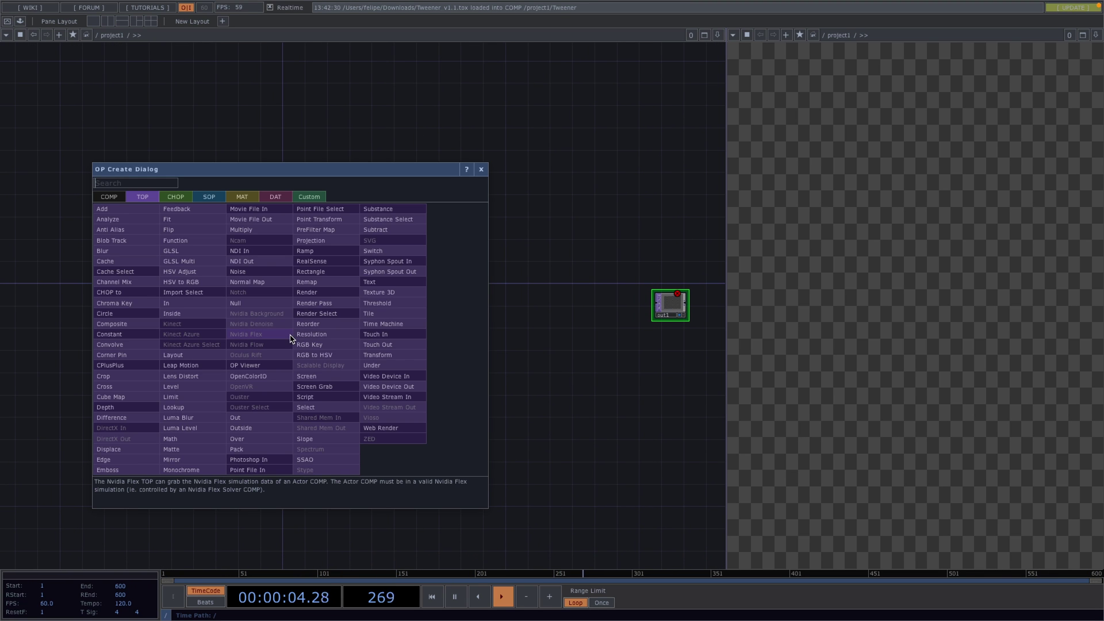
{"action": "key", "text": "Right"}
{"action": "key", "text": "Right"}
{"action": "type", "text": "box"}
{"action": "left_click", "coordinate": [140, 318]}
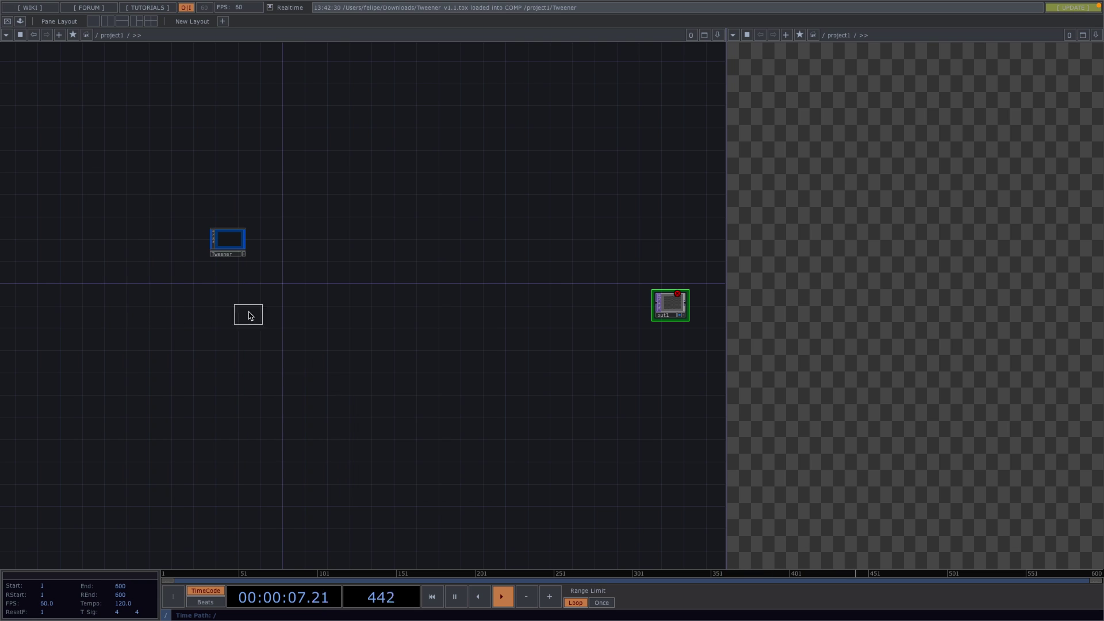
{"action": "left_click", "coordinate": [248, 310]}
{"action": "key", "text": "ctrl+c"}
{"action": "key", "text": "ctrl+v"}
- Connect a Geometry COMP to the duplicated box and move the original box below the duplicate
{"action": "key", "text": "Tab"}
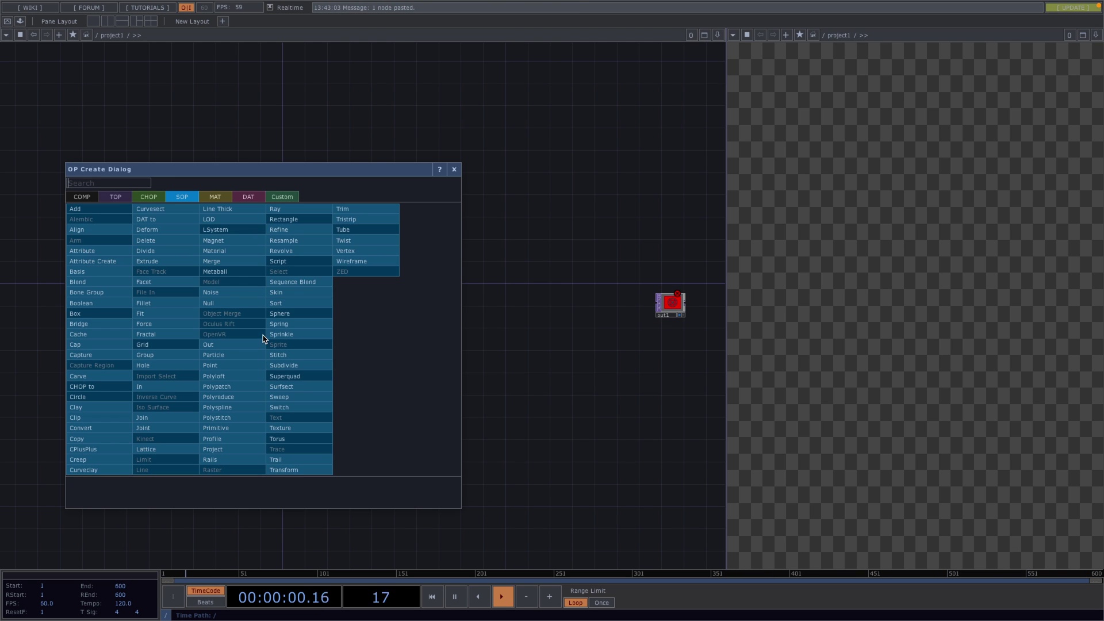
{"action": "left_click", "coordinate": [79, 198]}
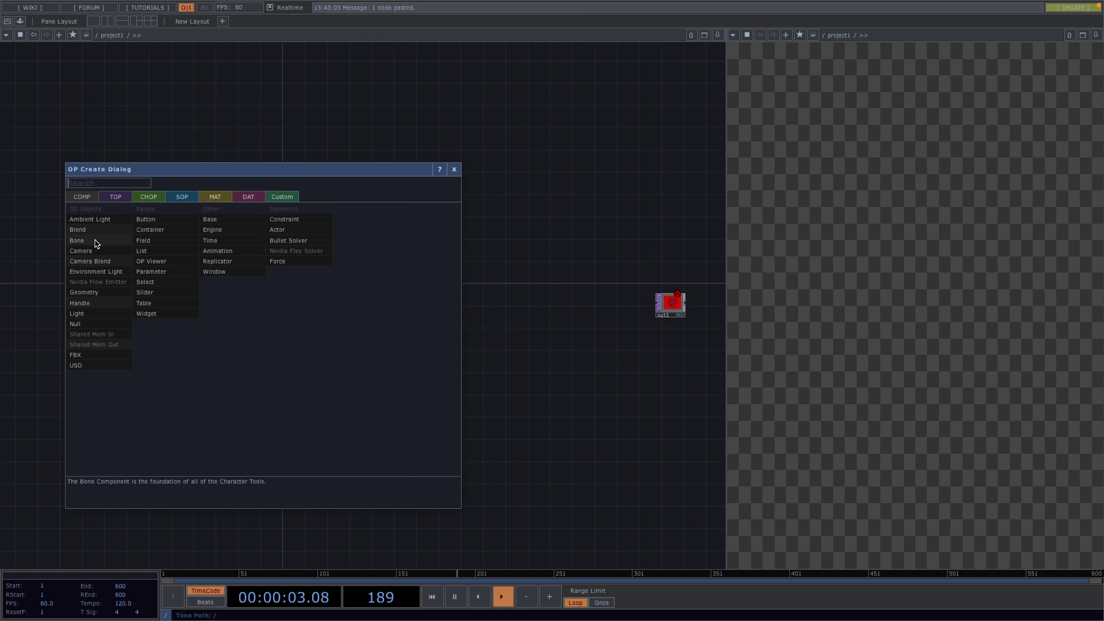
{"action": "type", "text": "ge"}
{"action": "left_click", "coordinate": [97, 294]}
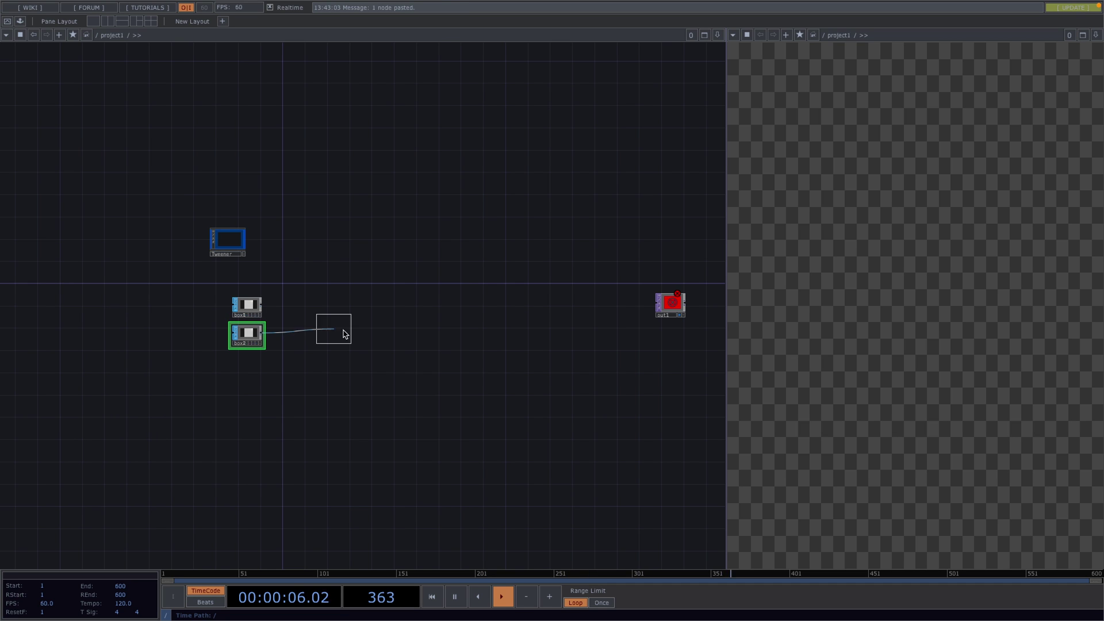
{"action": "left_click", "coordinate": [361, 335]}
{"action": "left_click_drag", "start_coordinate": [255, 308], "coordinate": [248, 386]}
- Connect a Null SOP named pos to the lower box and colour it red
{"action": "scroll", "coordinate": [247, 386], "scroll_direction": "up", "scroll_amount": 3}
{"action": "left_click_drag", "start_coordinate": [328, 379], "coordinate": [259, 325]}
{"action": "right_click", "coordinate": [144, 345]}
{"action": "left_click", "coordinate": [160, 320]}
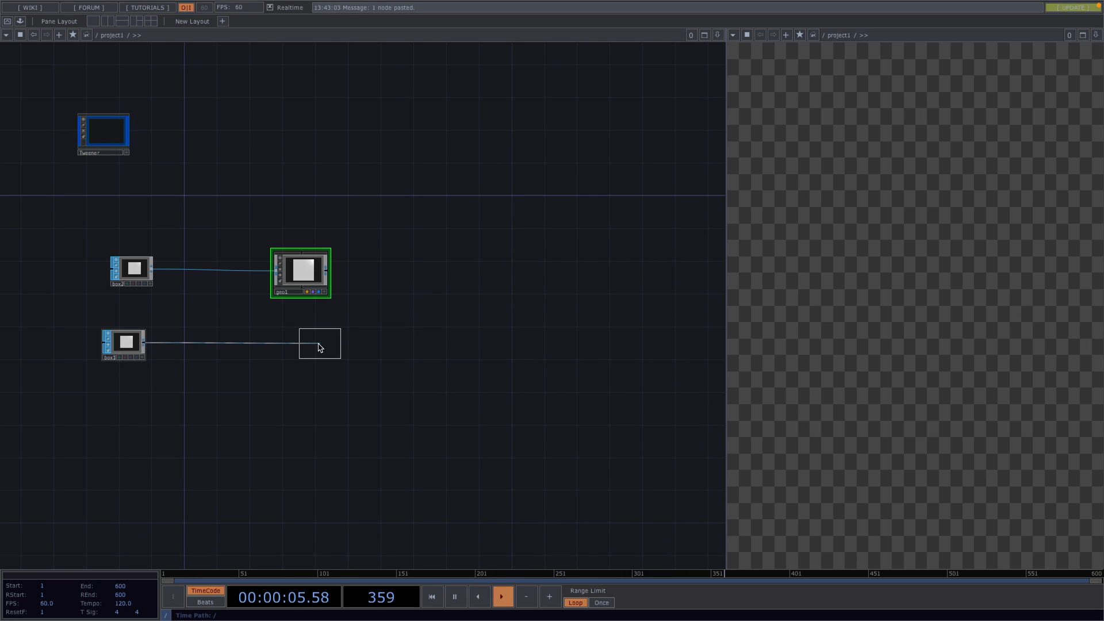
{"action": "left_click", "coordinate": [310, 345]}
{"action": "key", "text": "c"}
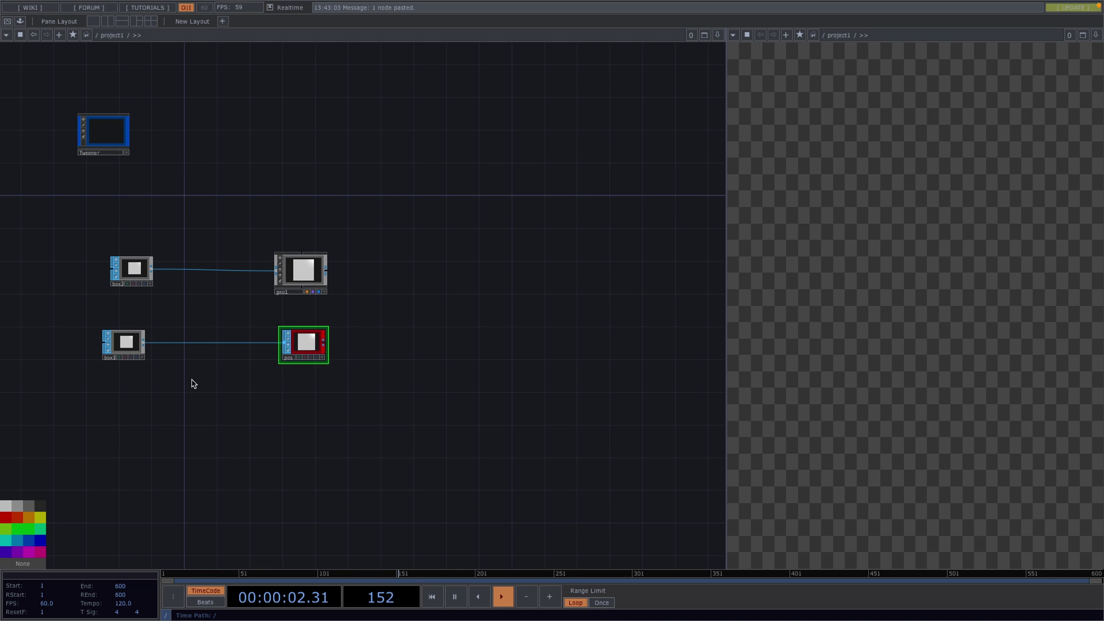
- Place a Noise TOP below the lower box
{"action": "key", "text": "Tab"}
{"action": "type", "text": "noi"}
{"action": "left_click", "coordinate": [50, 240]}
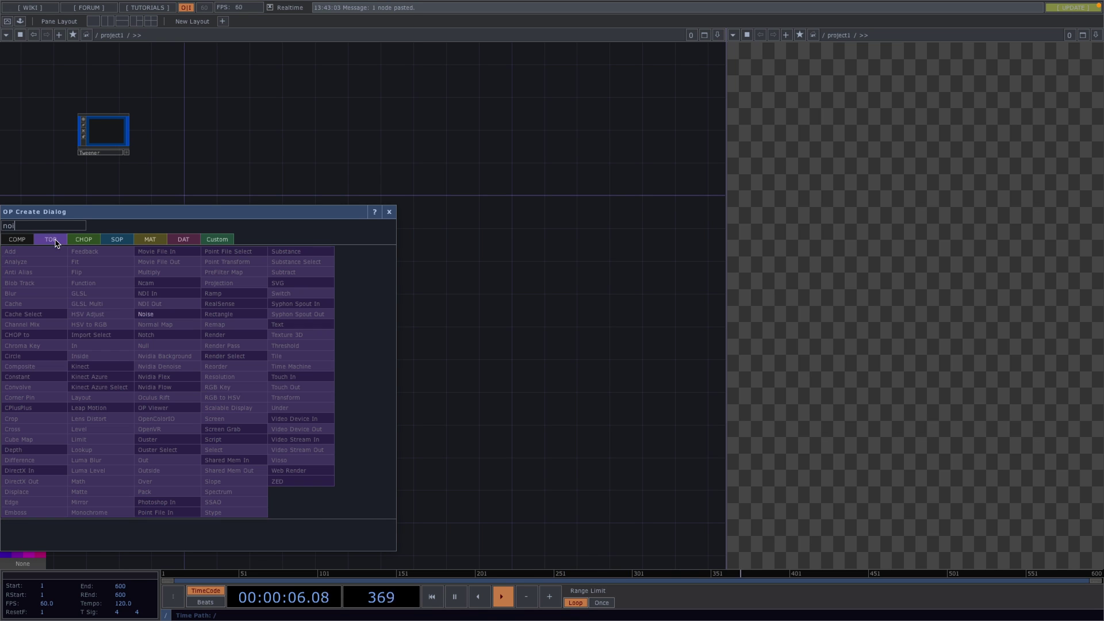
{"action": "left_click", "coordinate": [152, 325]}
{"action": "left_click", "coordinate": [127, 423]}
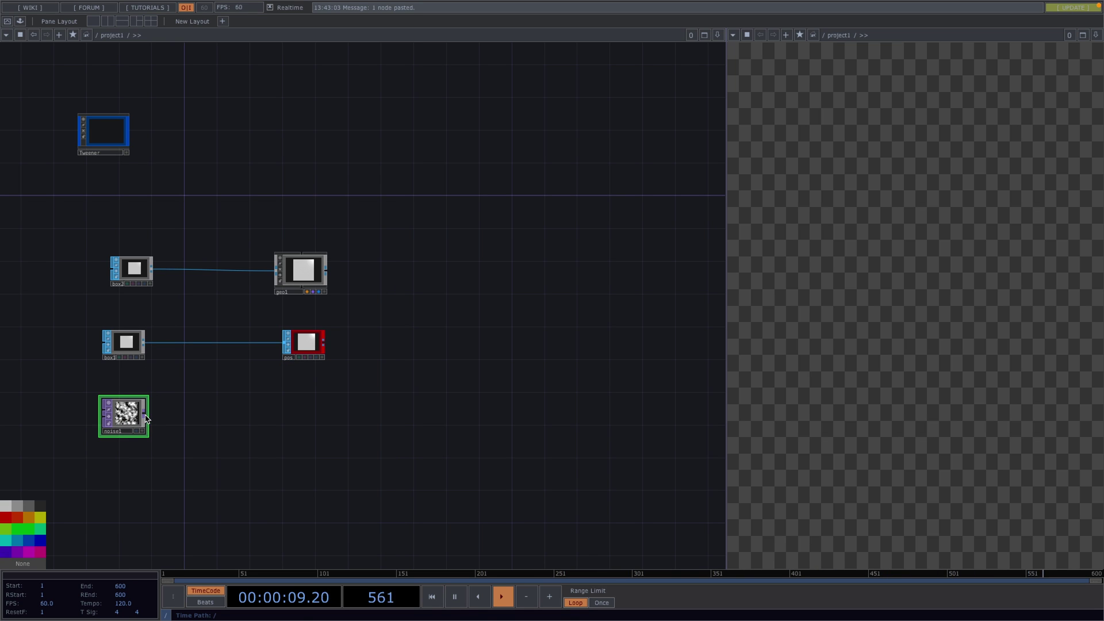
- Connect a Null TOP named scale to the noise, colour it red and align it with the noise
{"action": "key", "text": "Tab"}
{"action": "type", "text": "nu"}
{"action": "key", "text": "Return"}
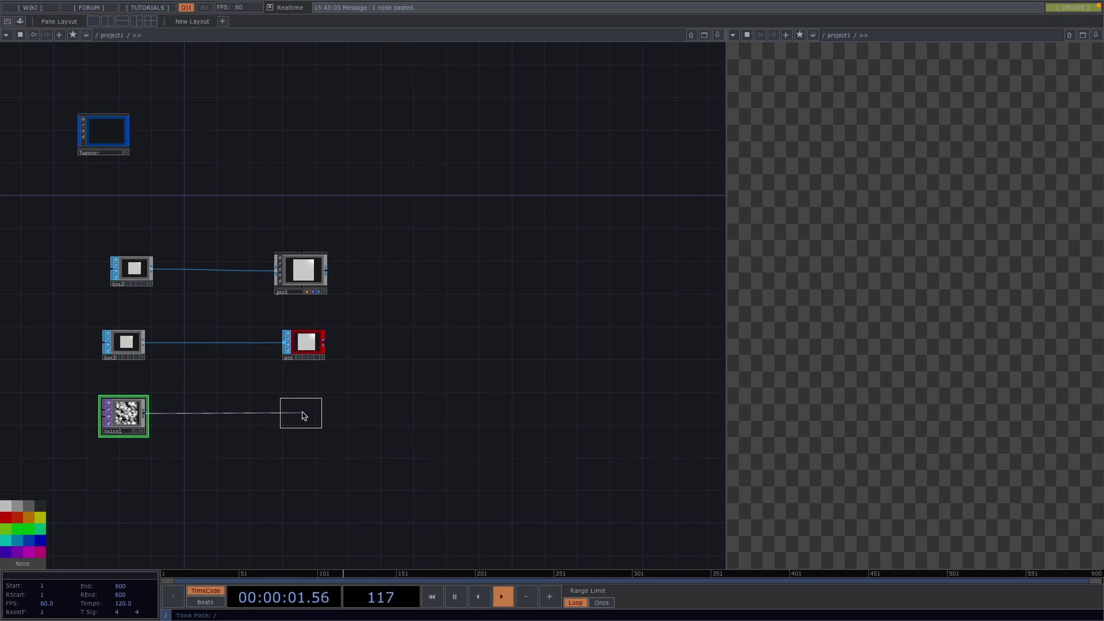
{"action": "left_click", "coordinate": [296, 426]}
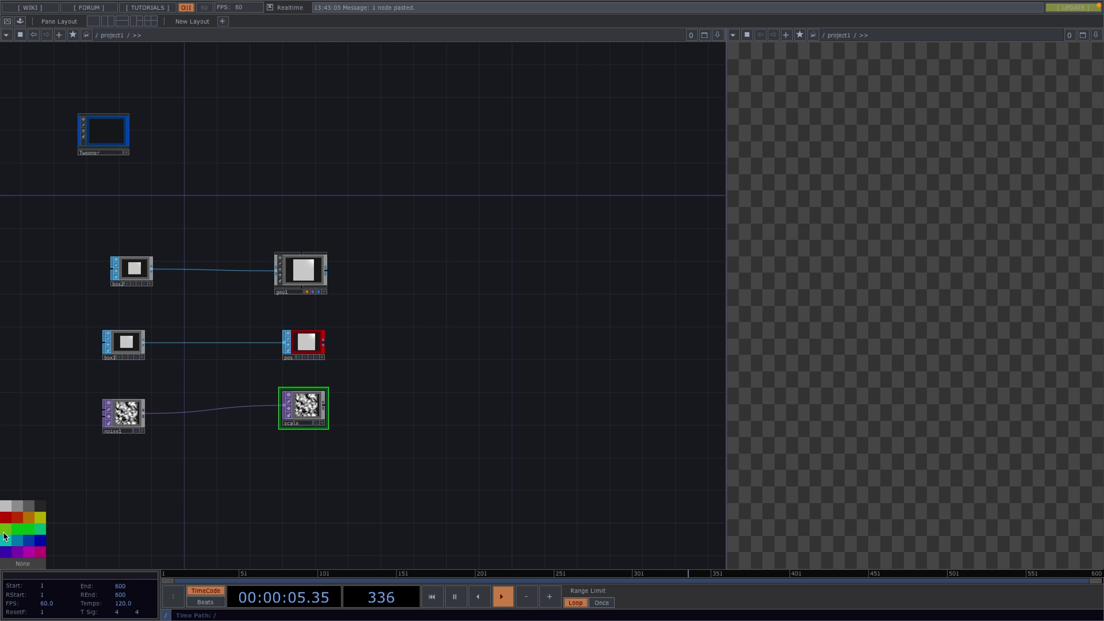
{"action": "scroll", "coordinate": [249, 488], "scroll_direction": "up", "scroll_amount": 2}
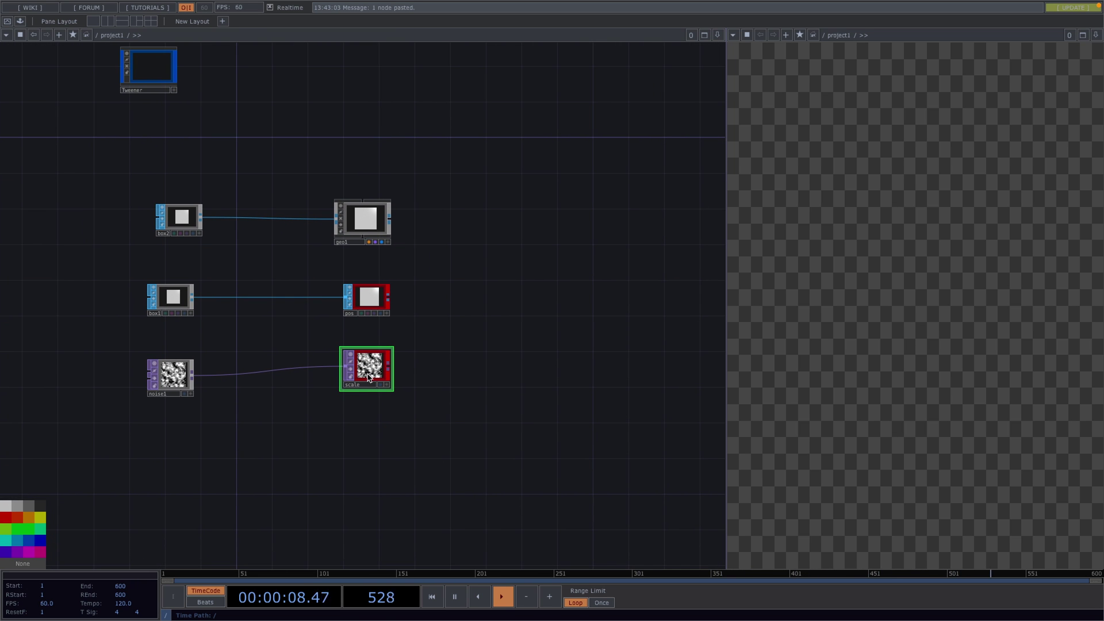
{"action": "left_click_drag", "start_coordinate": [368, 377], "coordinate": [360, 386]}
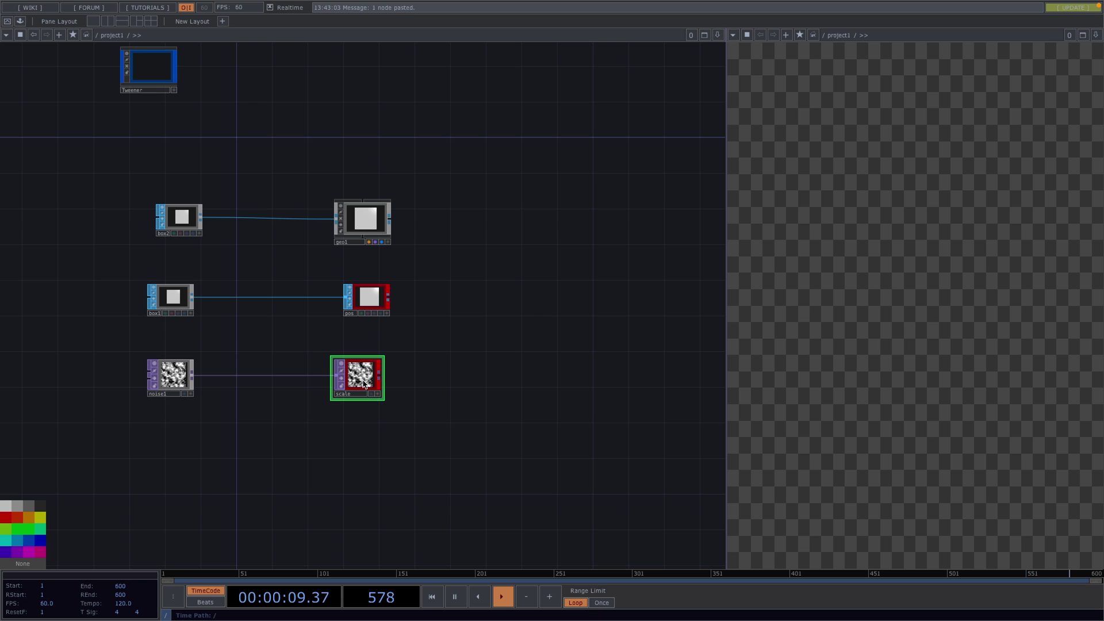
- Enable the lower box's divisions at 15, 15 and 15, and line up the scale null under pos
{"action": "left_click", "coordinate": [169, 300]}
{"action": "key", "text": "p"}
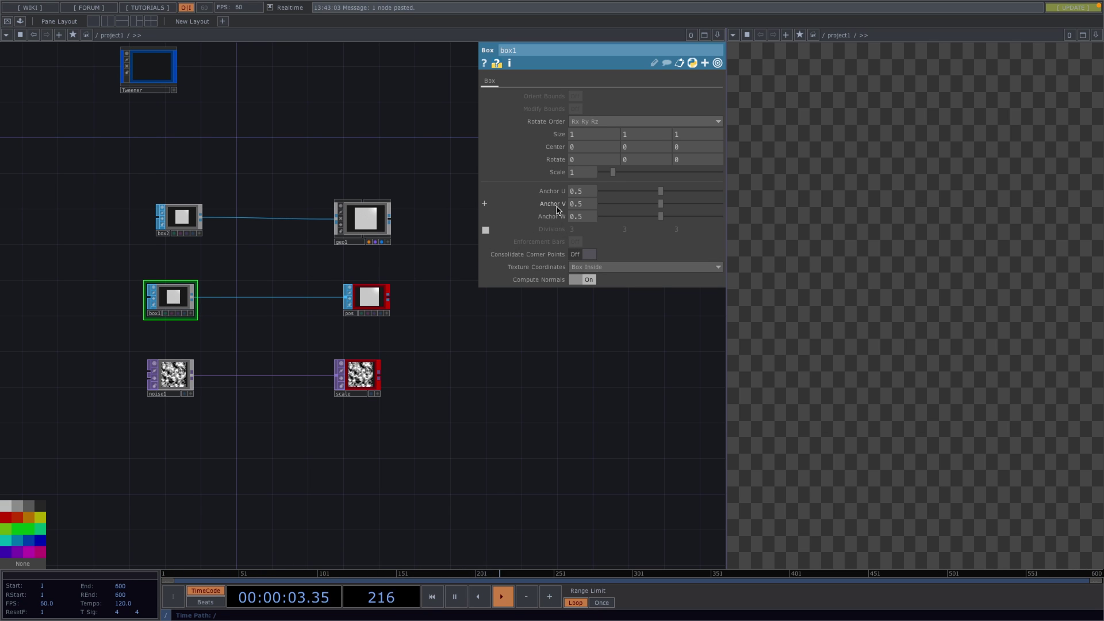
{"action": "left_click", "coordinate": [486, 230]}
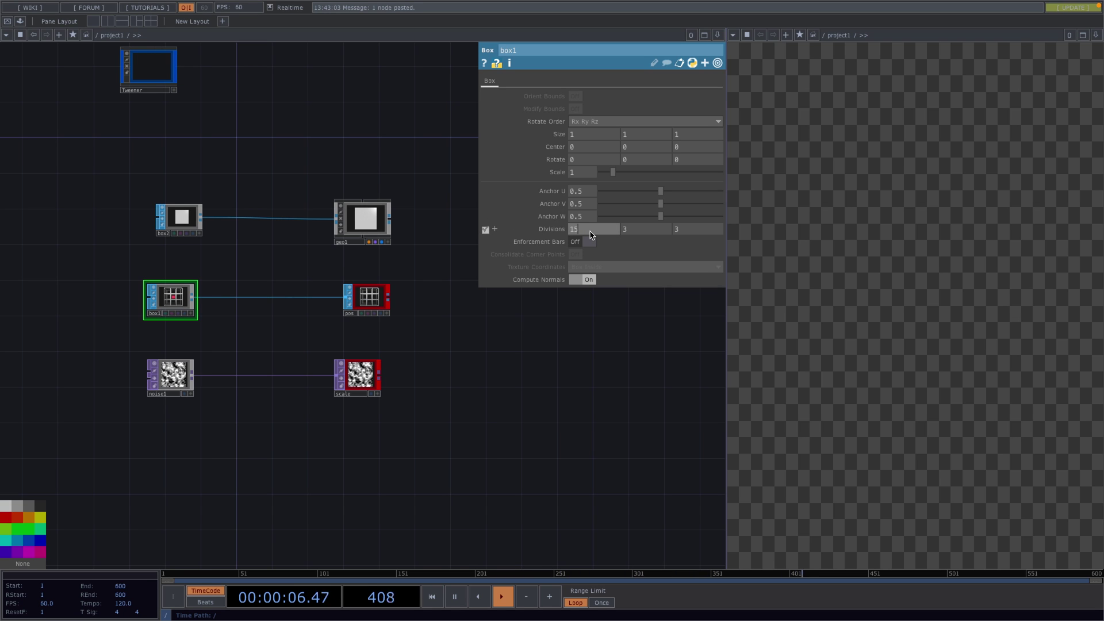
{"action": "key", "text": "Tab"}
{"action": "type", "text": "1"}
{"action": "key", "text": "Tab"}
{"action": "type", "text": "1"}
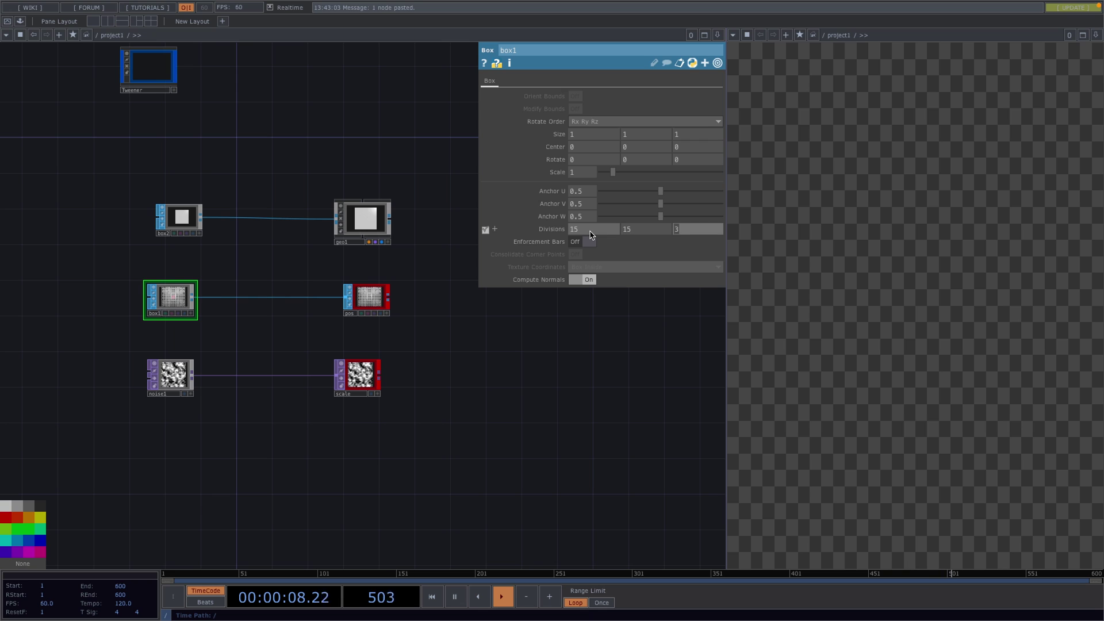
{"action": "type", "text": "5"}
{"action": "key", "text": "Return"}
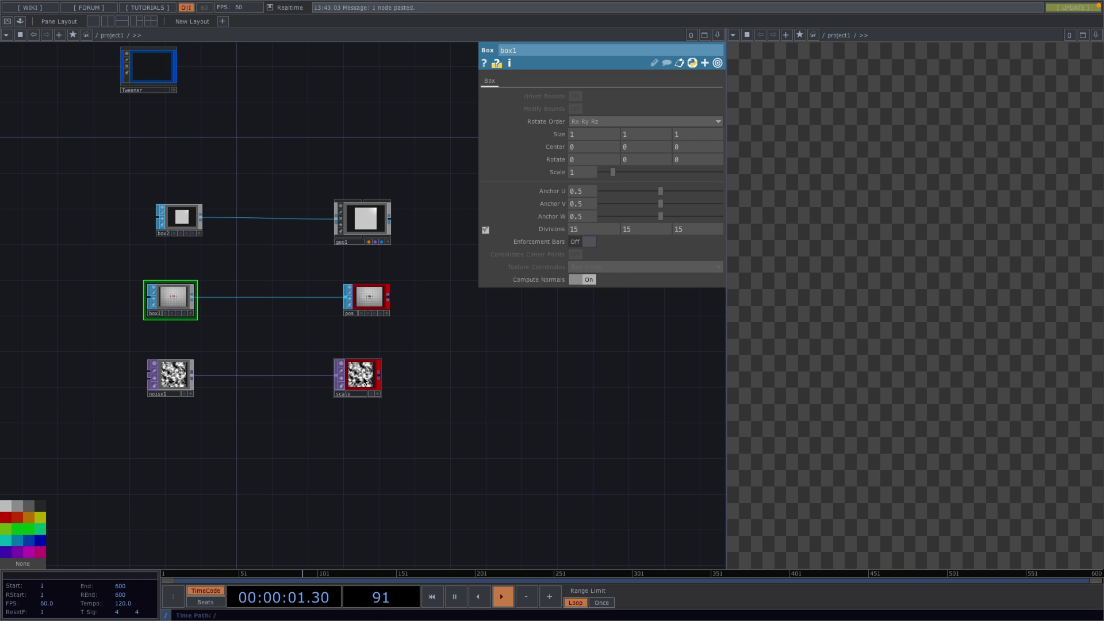
{"action": "left_click_drag", "start_coordinate": [363, 380], "coordinate": [373, 379]}
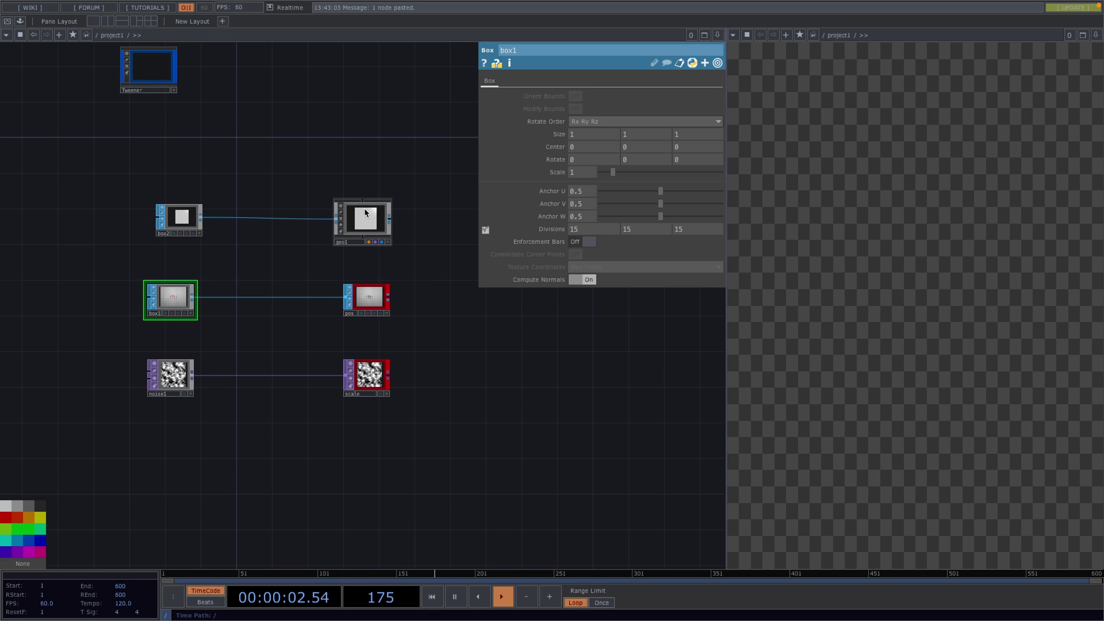
- Turn on instancing for geo1 and assign pos as its Translate OP
{"action": "left_click", "coordinate": [365, 218]}
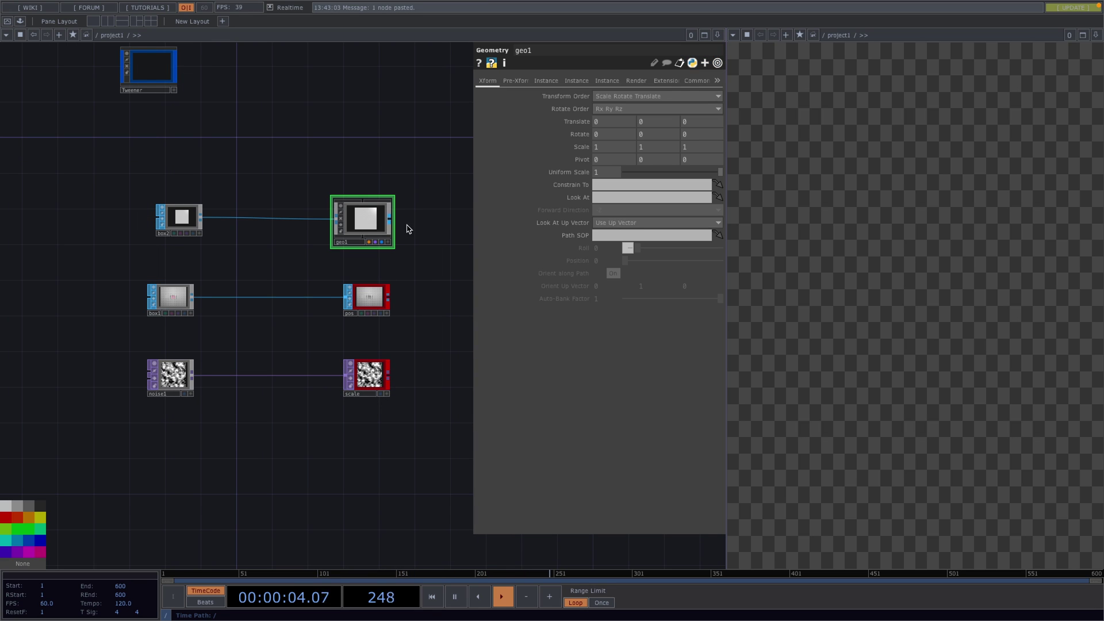
{"action": "left_click", "coordinate": [544, 81]}
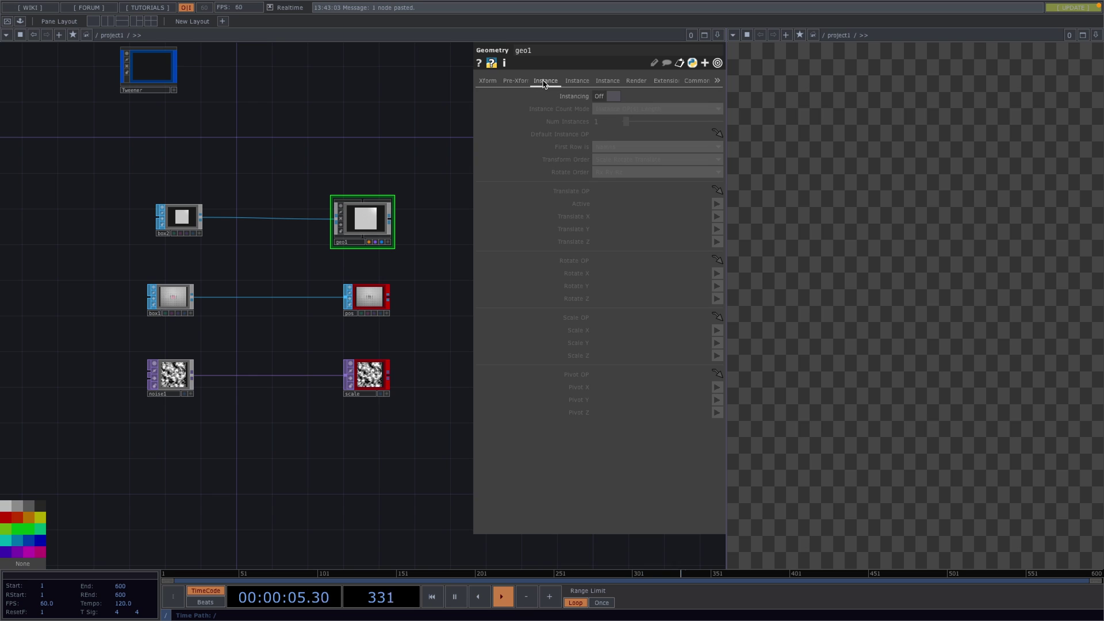
{"action": "left_click", "coordinate": [613, 97]}
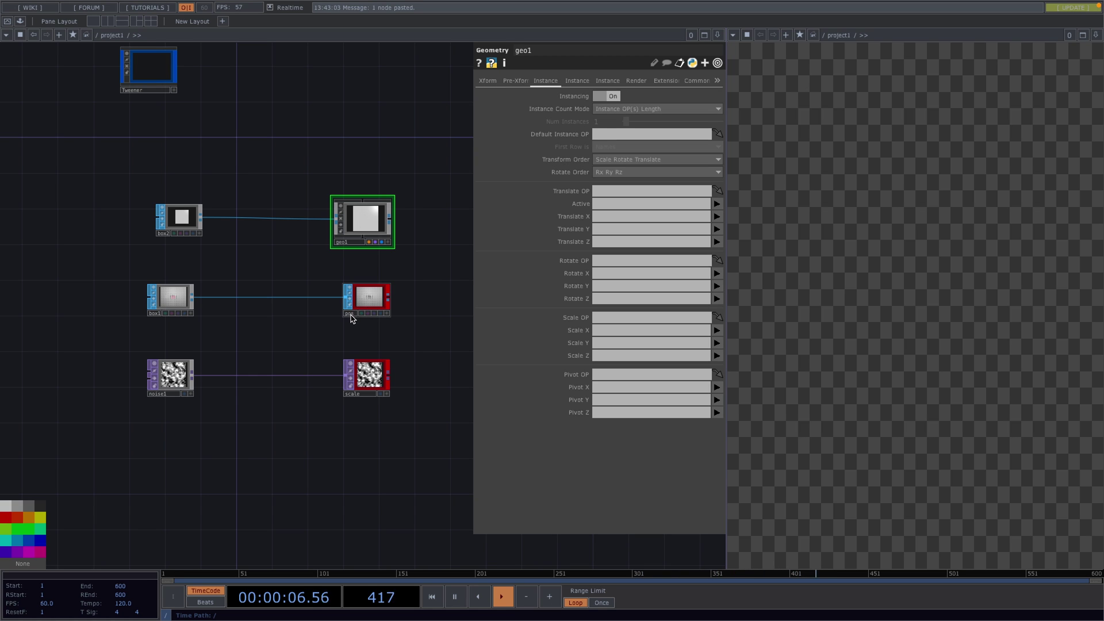
{"action": "left_click_drag", "start_coordinate": [369, 303], "coordinate": [601, 191]}
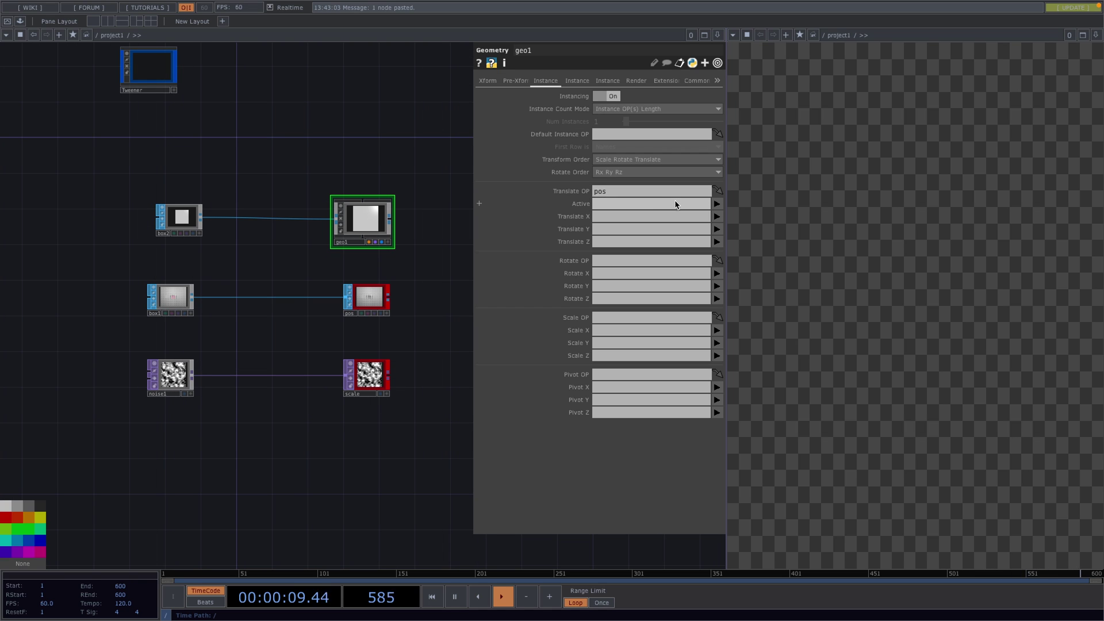
- Map geo1's instance Translate X, Y and Z to P(0), P(1) and P(2)
{"action": "left_click", "coordinate": [716, 216]}
{"action": "left_click", "coordinate": [722, 228]}
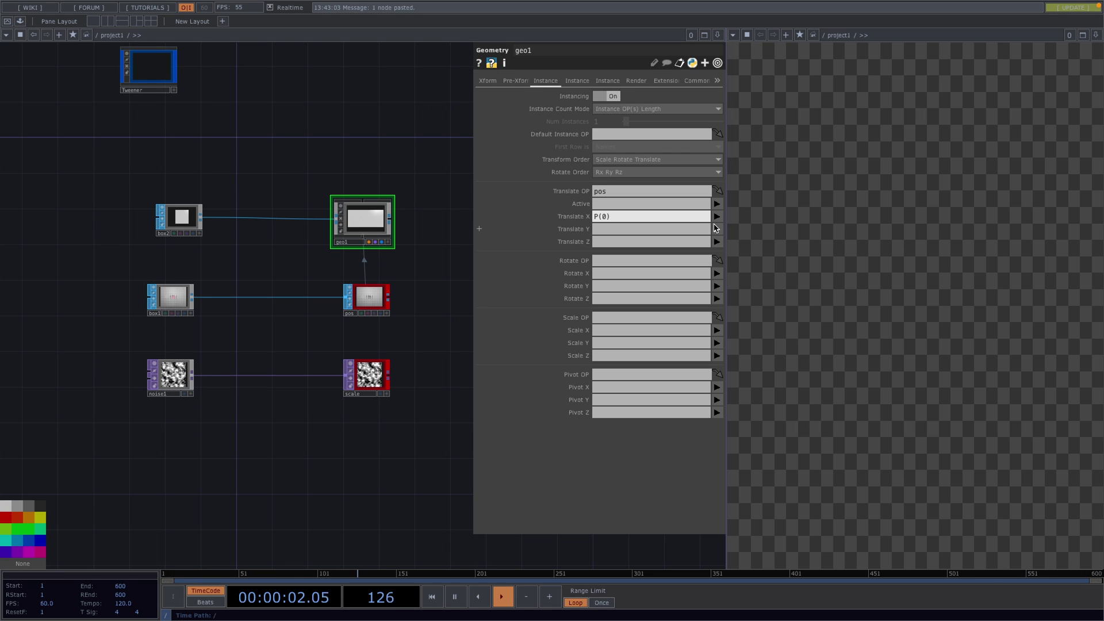
{"action": "left_click", "coordinate": [717, 228]}
{"action": "left_click", "coordinate": [721, 252]}
{"action": "left_click", "coordinate": [716, 242]}
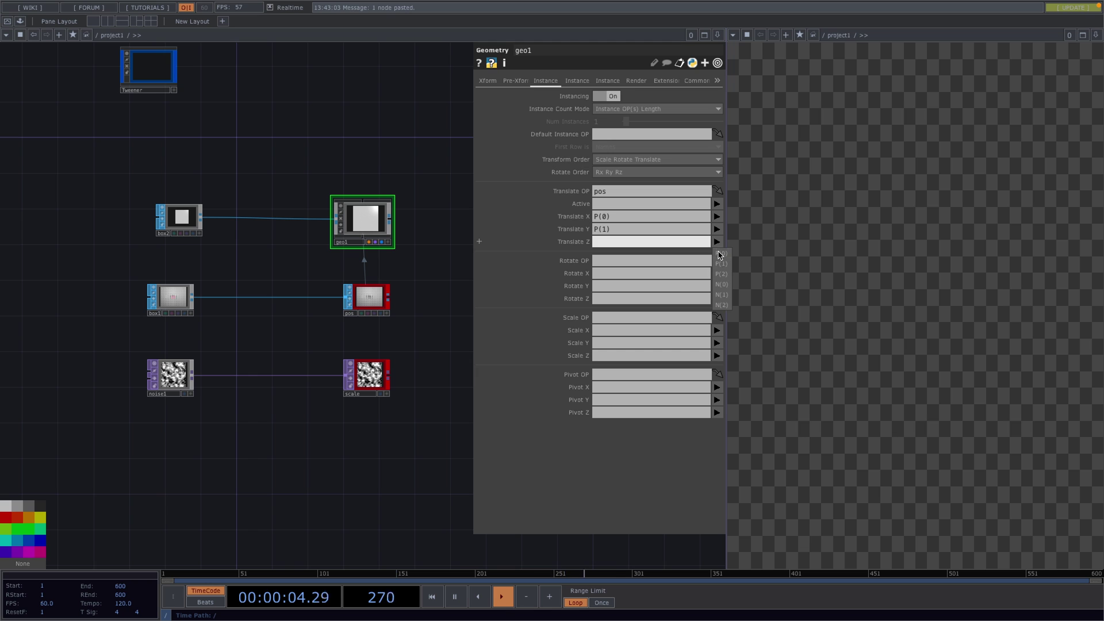
{"action": "left_click", "coordinate": [722, 275]}
- Add a Camera COMP beside geo1 and a Light COMP above geo1
{"action": "left_click_drag", "start_coordinate": [458, 301], "coordinate": [276, 387]}
{"action": "key", "text": "Tab"}
{"action": "key", "text": "shift+Tab"}
{"action": "type", "text": "c"}
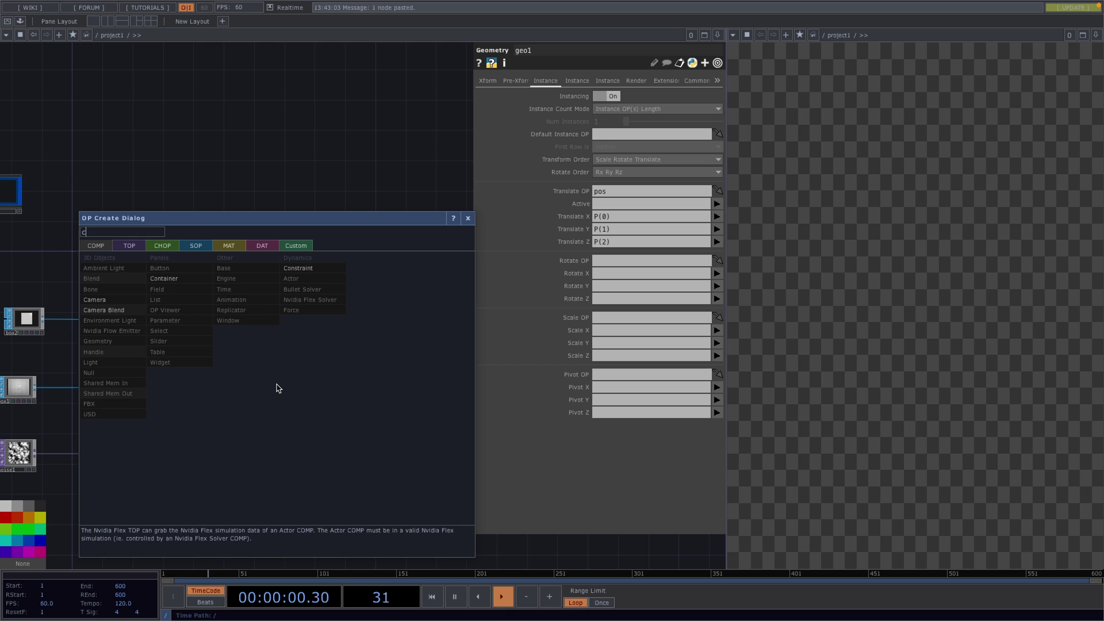
{"action": "left_click", "coordinate": [105, 304]}
{"action": "left_click", "coordinate": [90, 362]}
{"action": "left_click", "coordinate": [210, 261]}
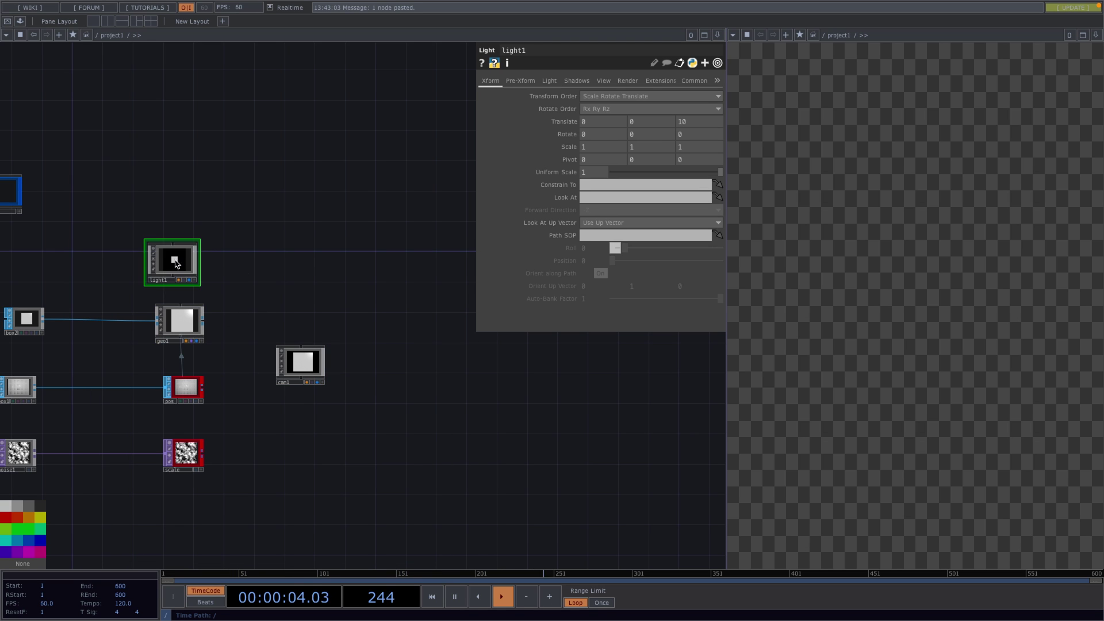
- Add a Render TOP next to geo1, align out1 with it and connect the render to out1
{"action": "key", "text": "Tab"}
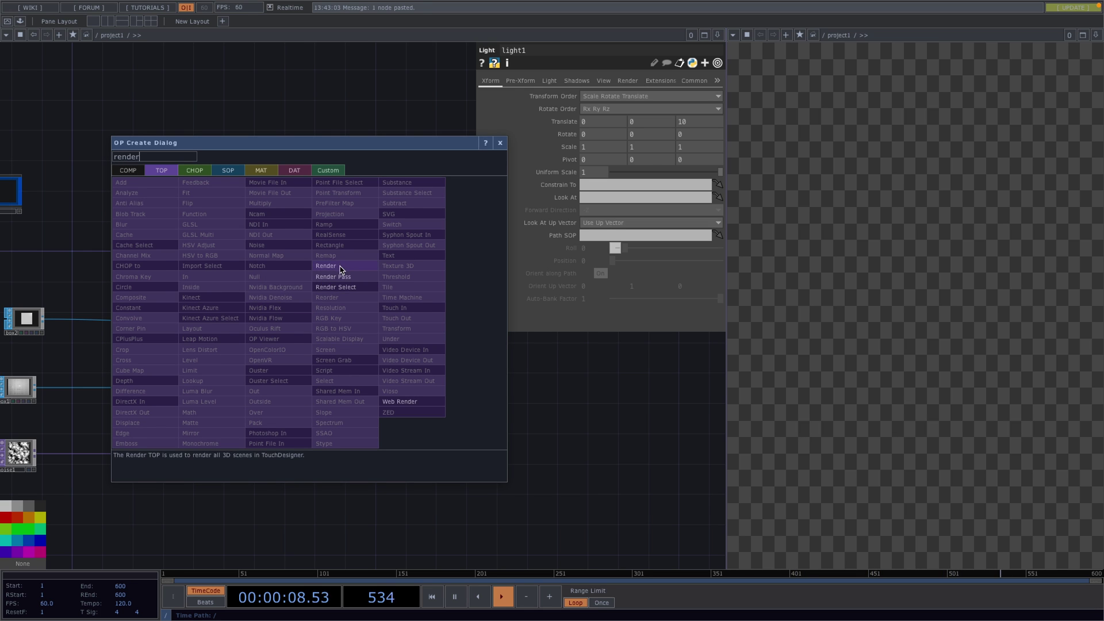
{"action": "left_click", "coordinate": [334, 267]}
{"action": "left_click", "coordinate": [273, 324]}
{"action": "left_click_drag", "start_coordinate": [426, 377], "coordinate": [340, 383]}
{"action": "left_click_drag", "start_coordinate": [524, 304], "coordinate": [524, 343]}
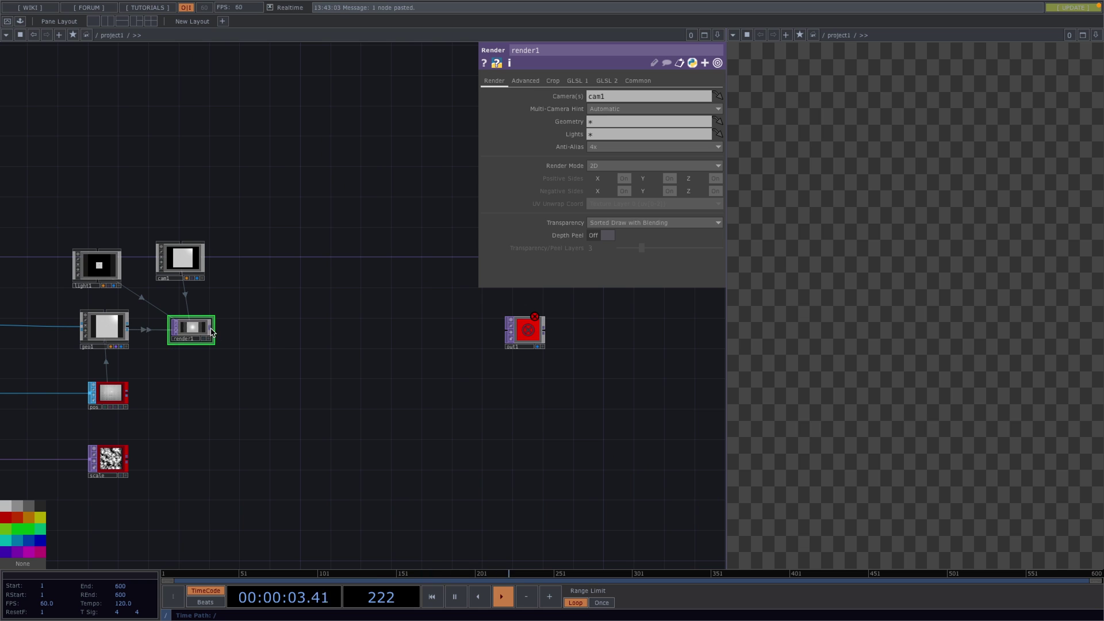
{"action": "left_click_drag", "start_coordinate": [212, 332], "coordinate": [507, 331]}
{"action": "left_click_drag", "start_coordinate": [352, 402], "coordinate": [505, 350]}
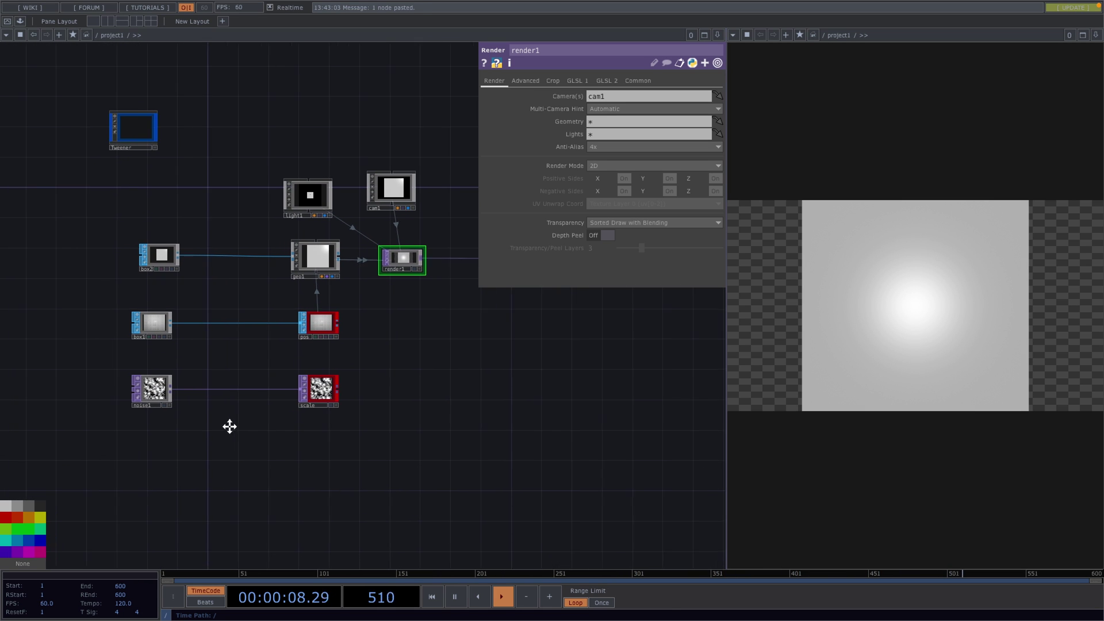
- Set the uniform Scale of box2 to 0.06
{"action": "left_click", "coordinate": [198, 257]}
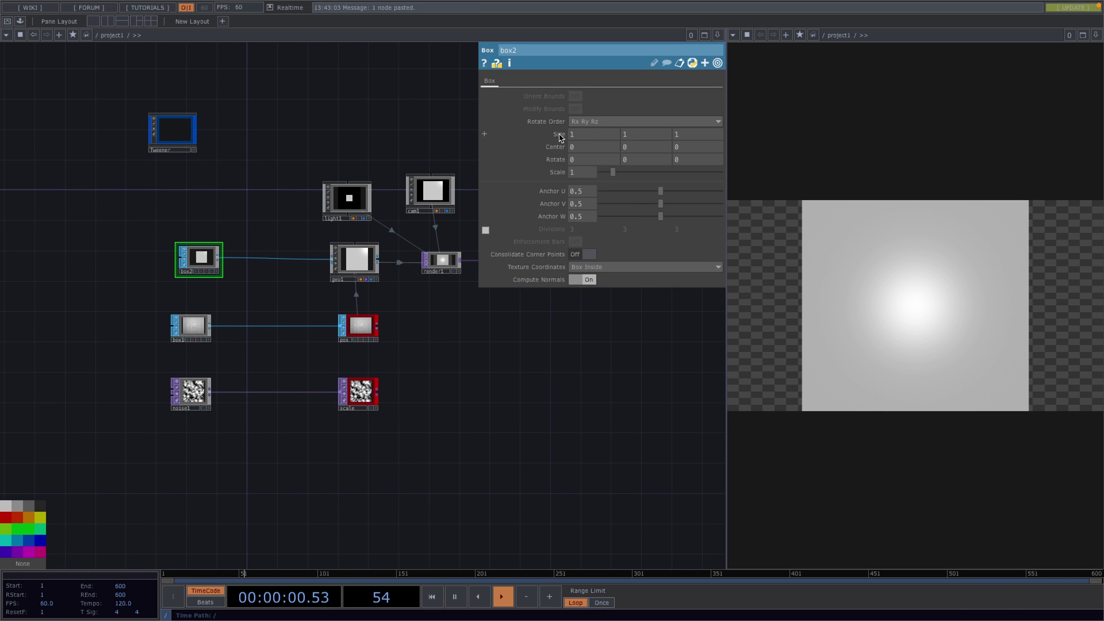
{"action": "left_click", "coordinate": [581, 172]}
{"action": "type", "text": "0.06"}
{"action": "key", "text": "Return"}
- Insert a Transform TOP between render1 and out1 and composite it over an opaque black background, alpha 1
{"action": "left_click_drag", "start_coordinate": [468, 308], "coordinate": [246, 379]}
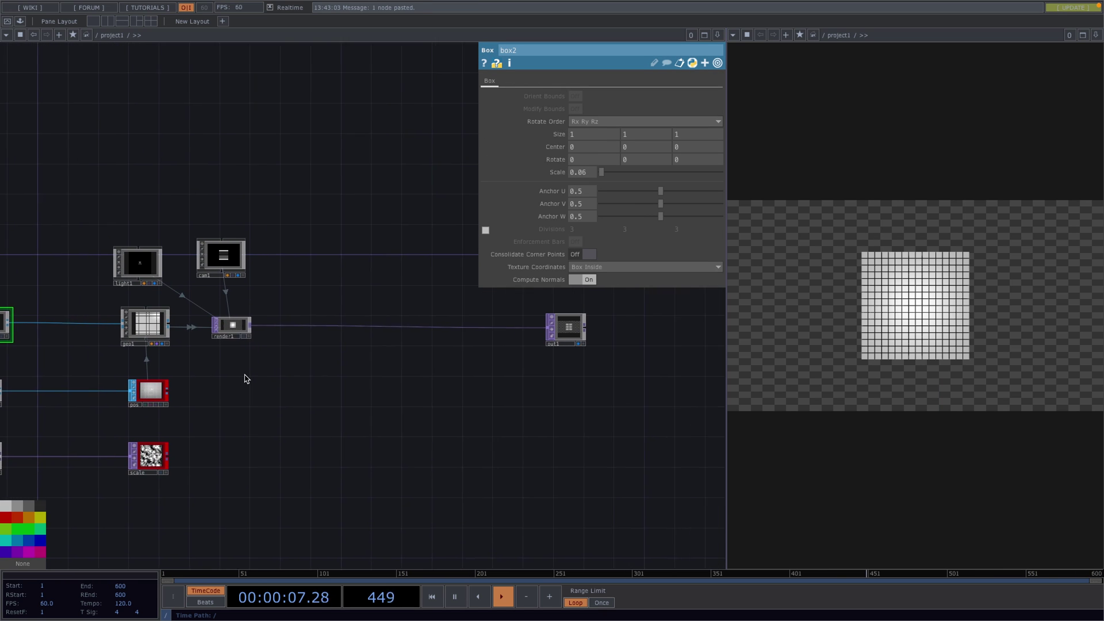
{"action": "right_click", "coordinate": [469, 332]}
{"action": "left_click", "coordinate": [531, 322]}
{"action": "type", "text": "tr"}
{"action": "left_click", "coordinate": [577, 337]}
{"action": "left_click", "coordinate": [502, 331]}
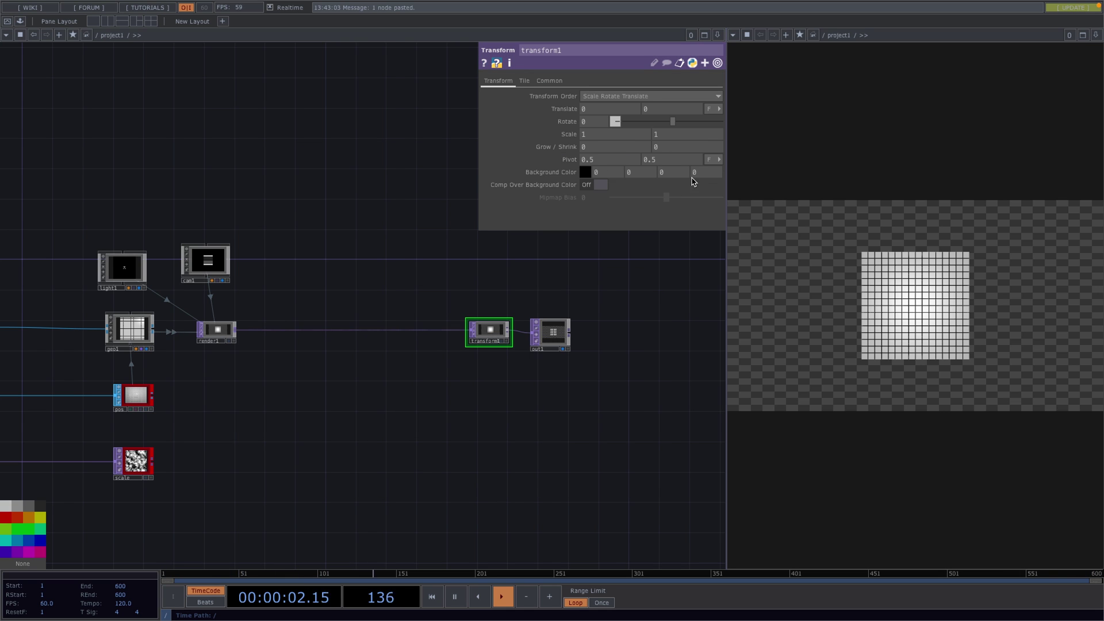
{"action": "left_click", "coordinate": [598, 185]}
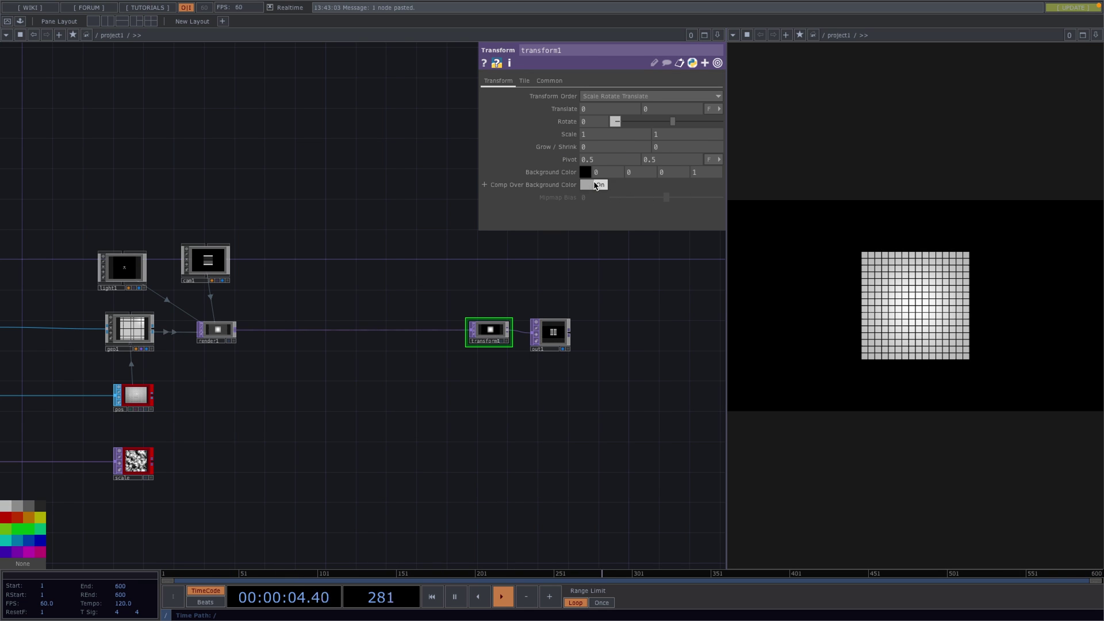
- Try cam1's Perspective to Ortho Blend projection with the Projection Blend raised to 1
{"action": "left_click_drag", "start_coordinate": [481, 412], "coordinate": [588, 367]}
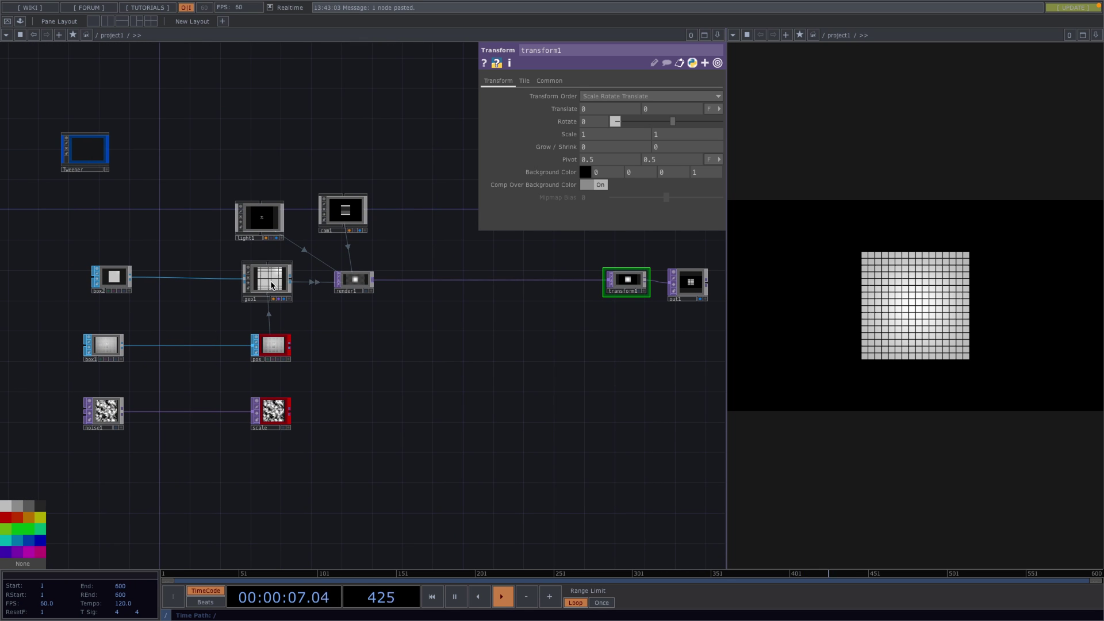
{"action": "left_click", "coordinate": [343, 212]}
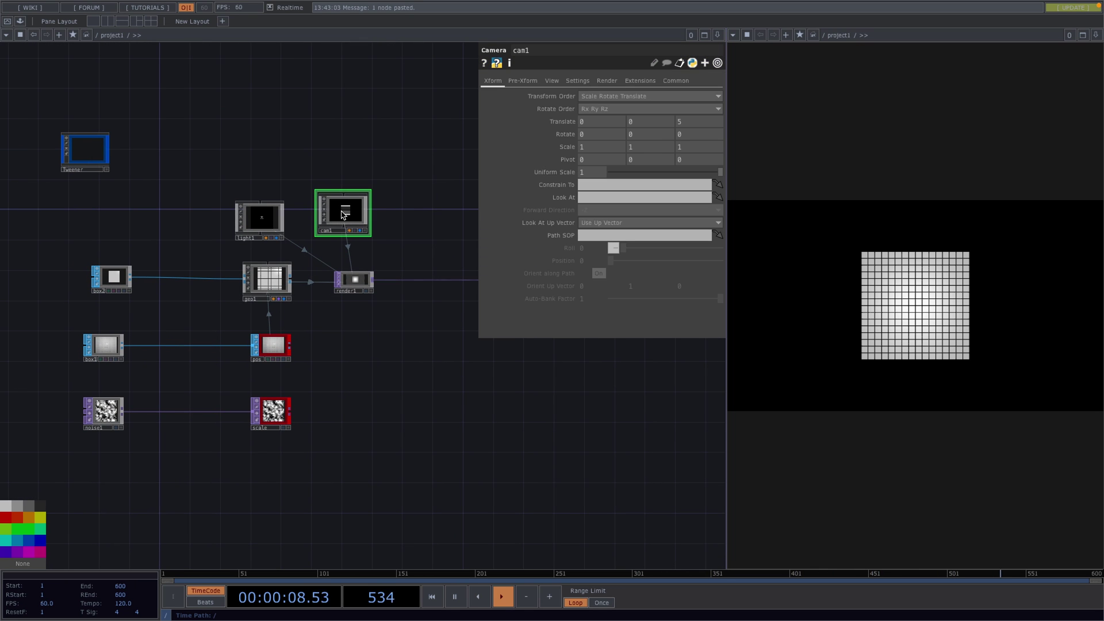
{"action": "left_click", "coordinate": [552, 81]}
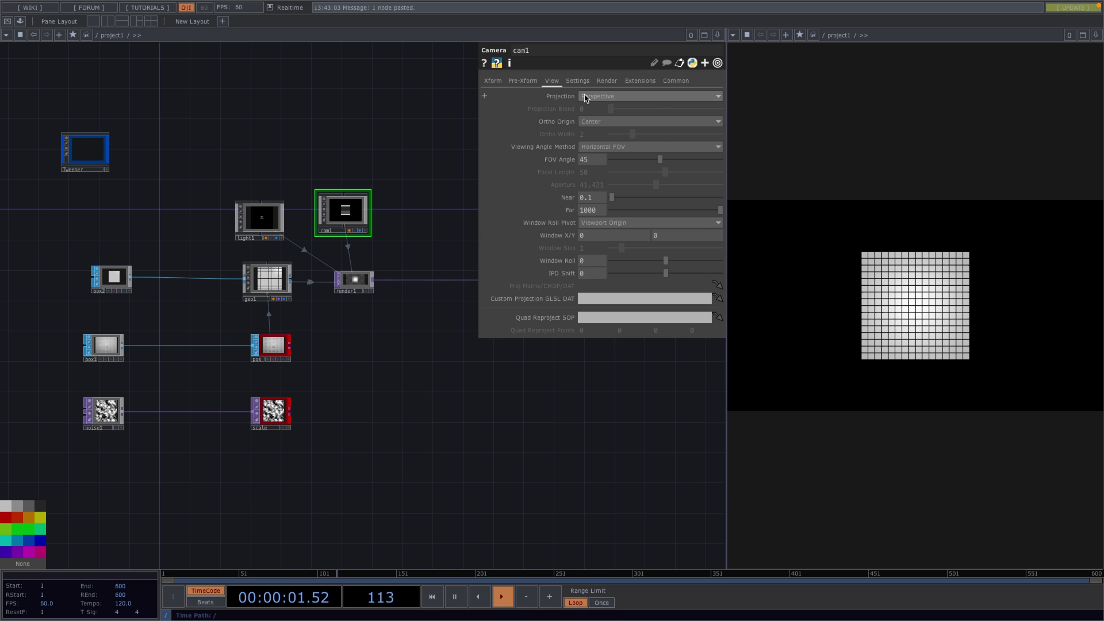
{"action": "left_click", "coordinate": [604, 96]}
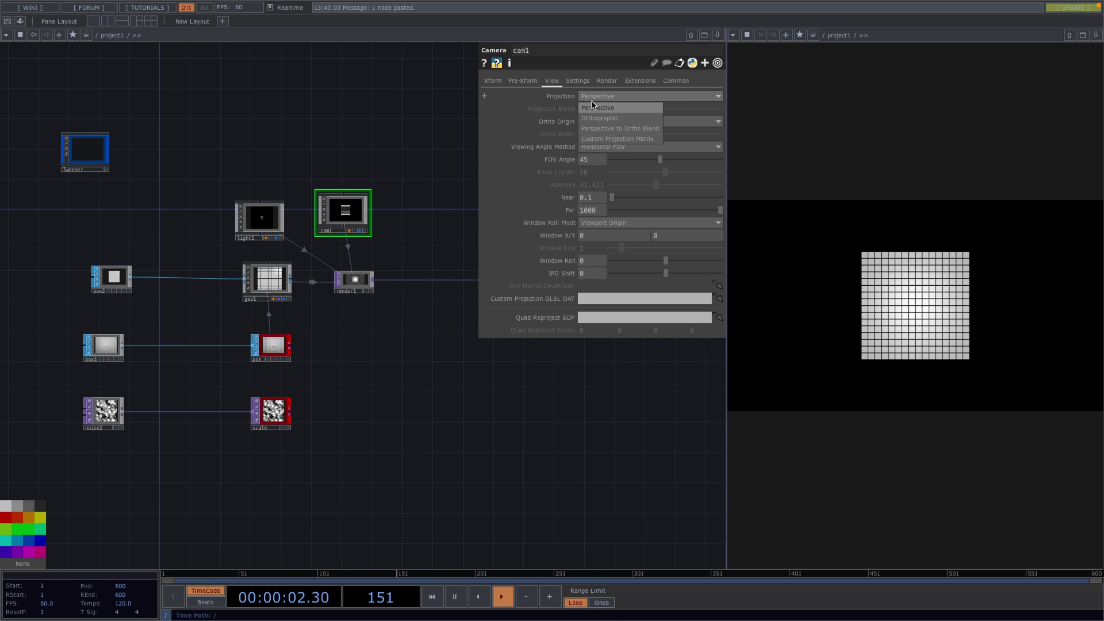
{"action": "left_click", "coordinate": [611, 129]}
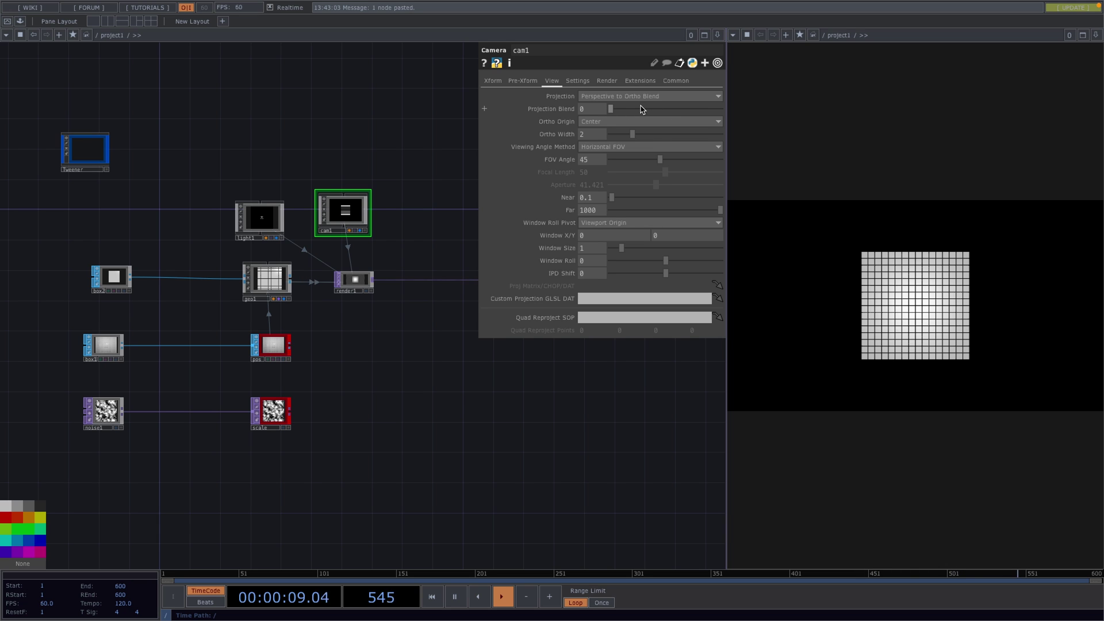
{"action": "left_click_drag", "start_coordinate": [639, 110], "coordinate": [754, 118]}
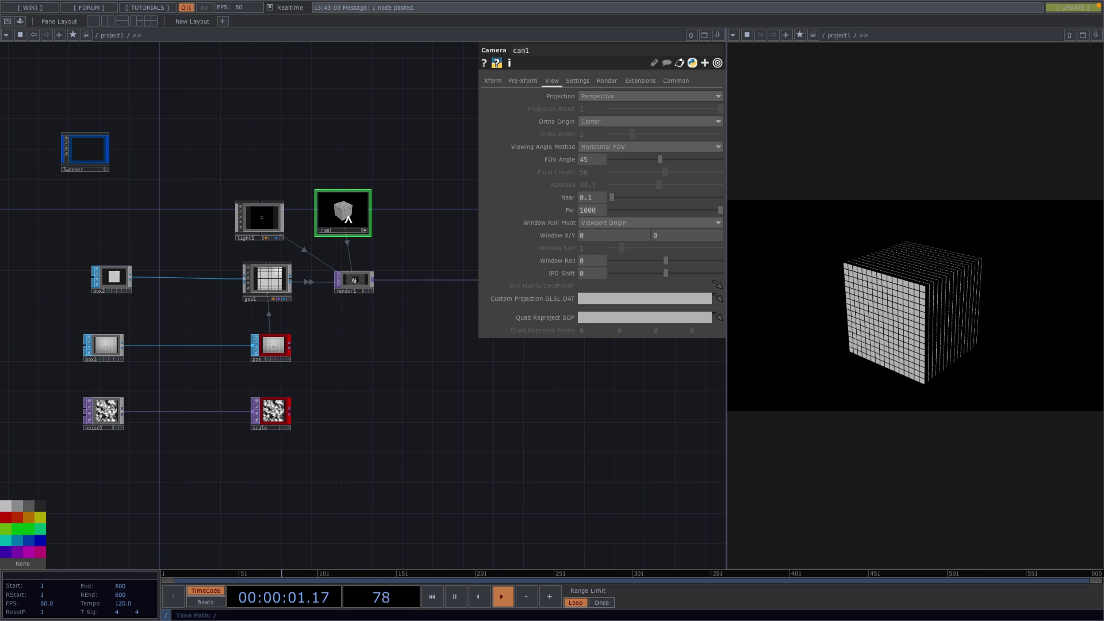
- Duplicate light1 above the original and orbit the copy so it lights another side of the cube
{"action": "left_click", "coordinate": [256, 218]}
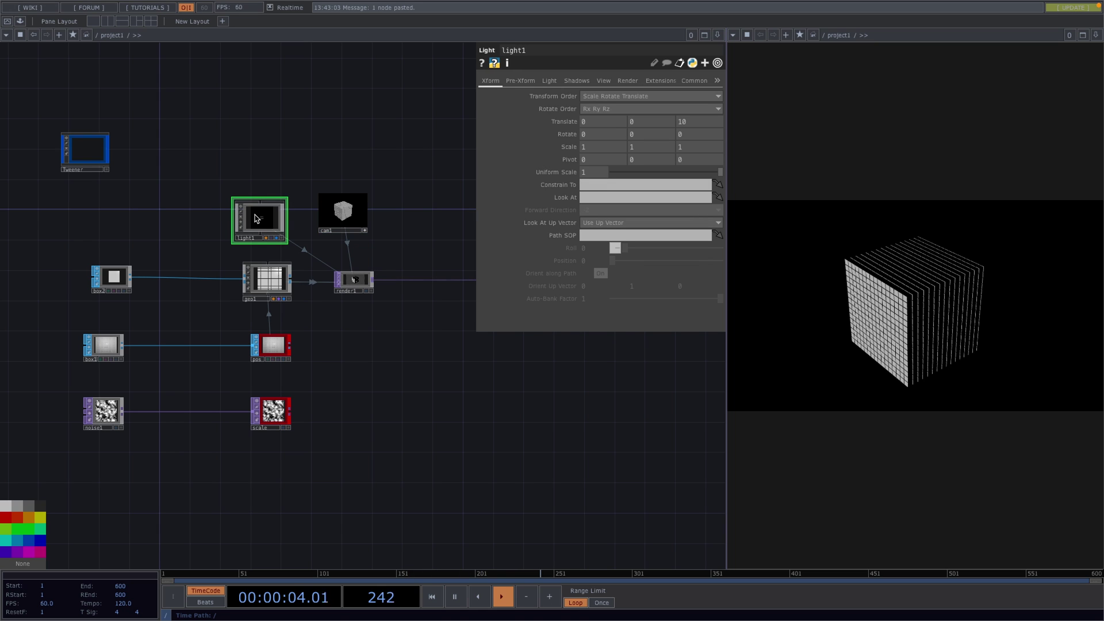
{"action": "key", "text": "ctrl+c"}
{"action": "key", "text": "ctrl+v"}
{"action": "left_click", "coordinate": [282, 179]}
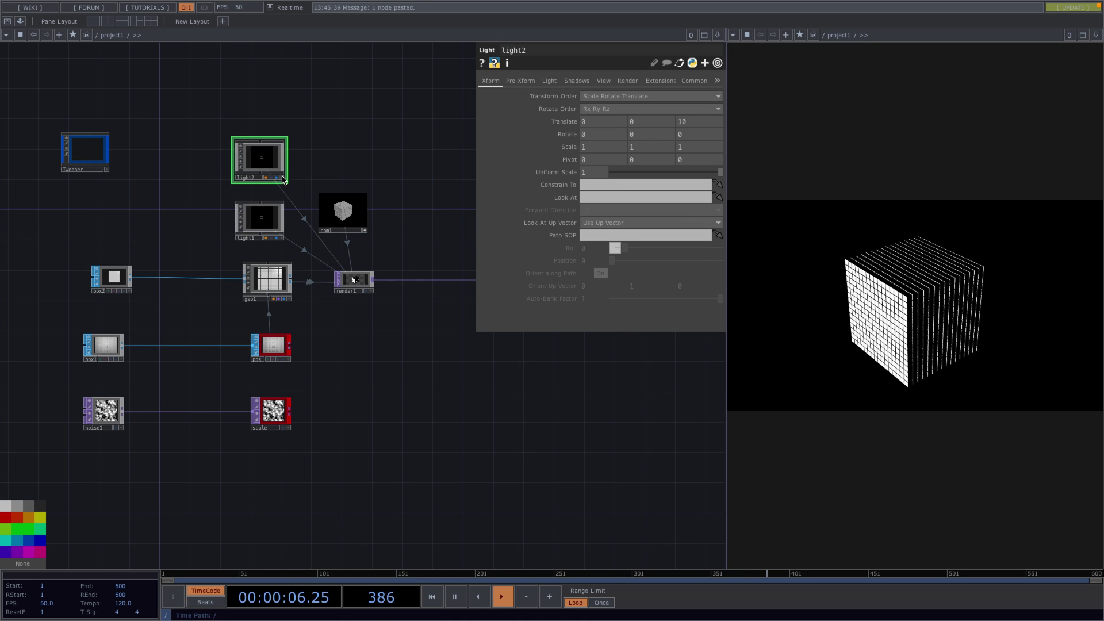
{"action": "left_click", "coordinate": [282, 178]}
{"action": "left_click_drag", "start_coordinate": [254, 163], "coordinate": [267, 164]}
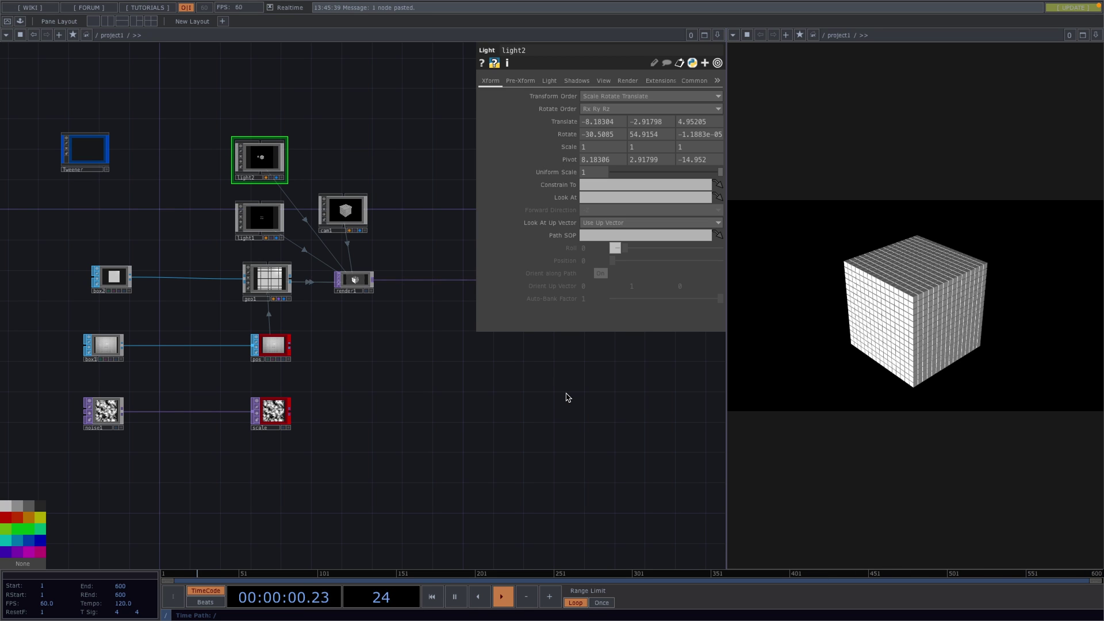
- Set the resolution of noise1 to 64 by 64
{"action": "key", "text": "p"}
{"action": "left_click_drag", "start_coordinate": [460, 415], "coordinate": [527, 365]}
{"action": "scroll", "coordinate": [241, 377], "scroll_direction": "up", "scroll_amount": 3}
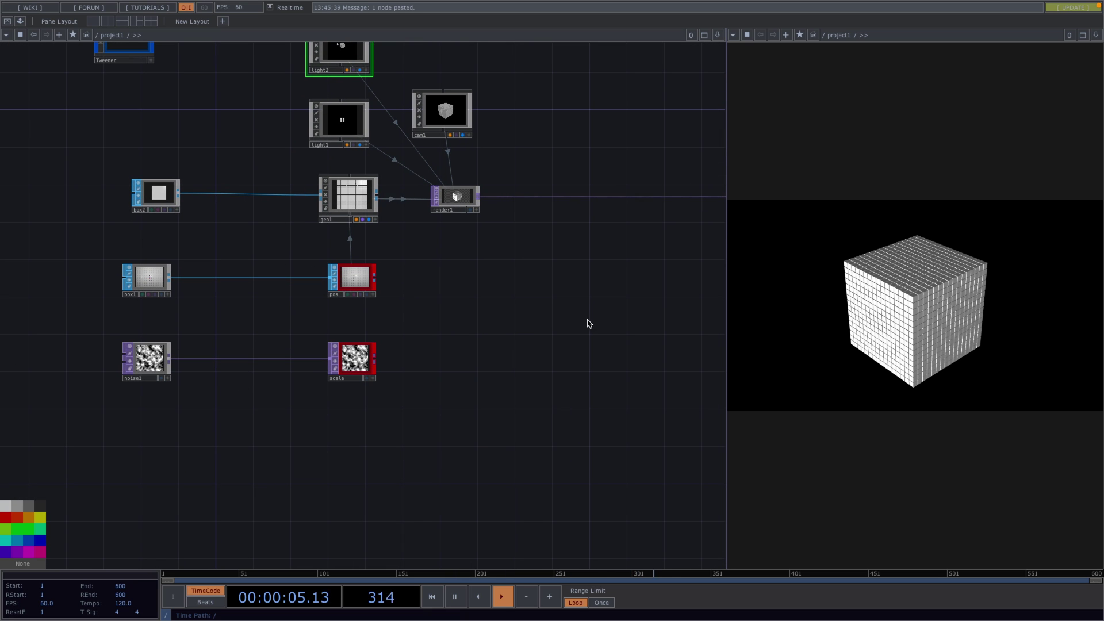
{"action": "left_click", "coordinate": [156, 200]}
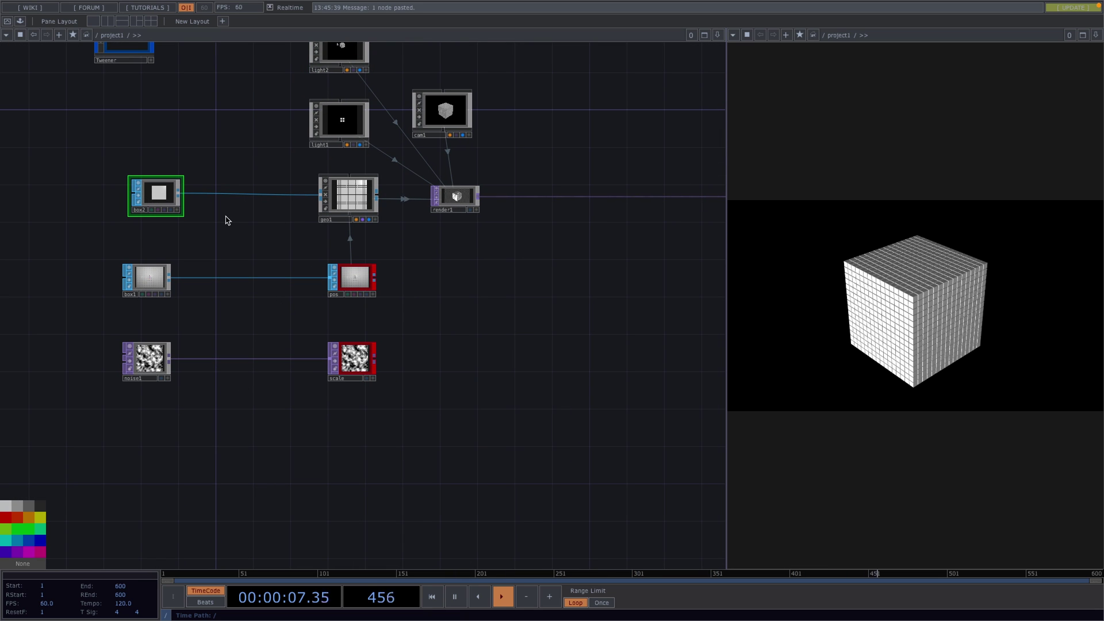
{"action": "left_click", "coordinate": [154, 361]}
{"action": "key", "text": "p"}
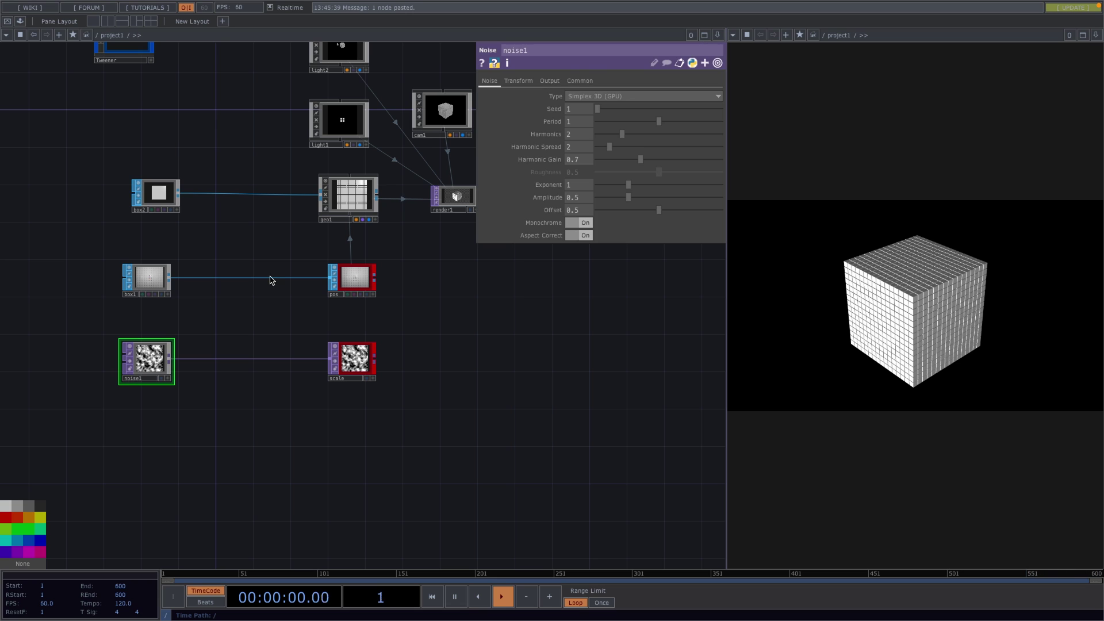
{"action": "left_click", "coordinate": [580, 80]}
{"action": "left_click", "coordinate": [584, 107]}
{"action": "type", "text": "64"}
{"action": "key", "text": "Tab"}
{"action": "type", "text": "64"}
{"action": "key", "text": "Return"}
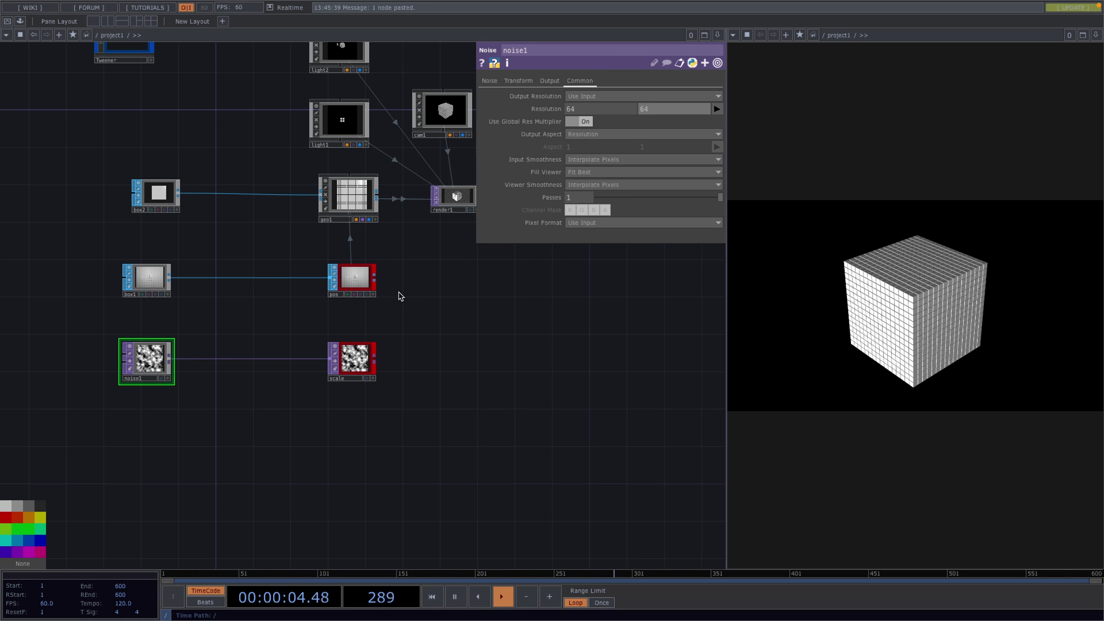
- Assign the scale null as geo1's Scale OP and map Scale X, Y and Z to r, g and b
{"action": "left_click", "coordinate": [345, 201]}
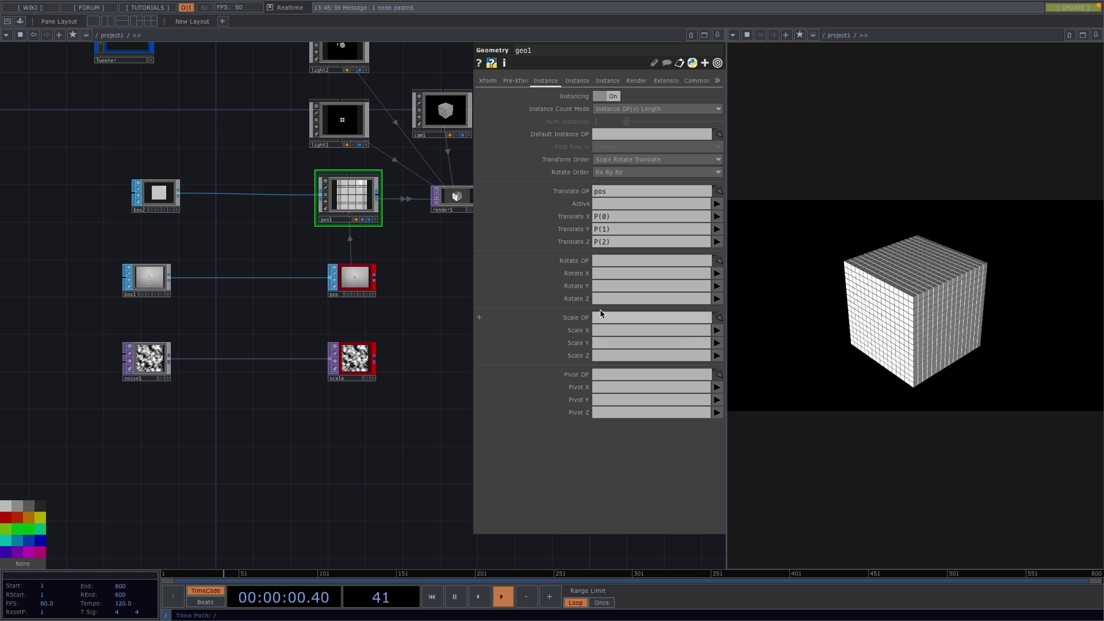
{"action": "left_click_drag", "start_coordinate": [366, 361], "coordinate": [574, 318]}
{"action": "left_click", "coordinate": [606, 331]}
{"action": "type", "text": "r"}
{"action": "key", "text": "Tab"}
{"action": "type", "text": "g"}
{"action": "key", "text": "Tab"}
{"action": "type", "text": "b"}
{"action": "key", "text": "Return"}
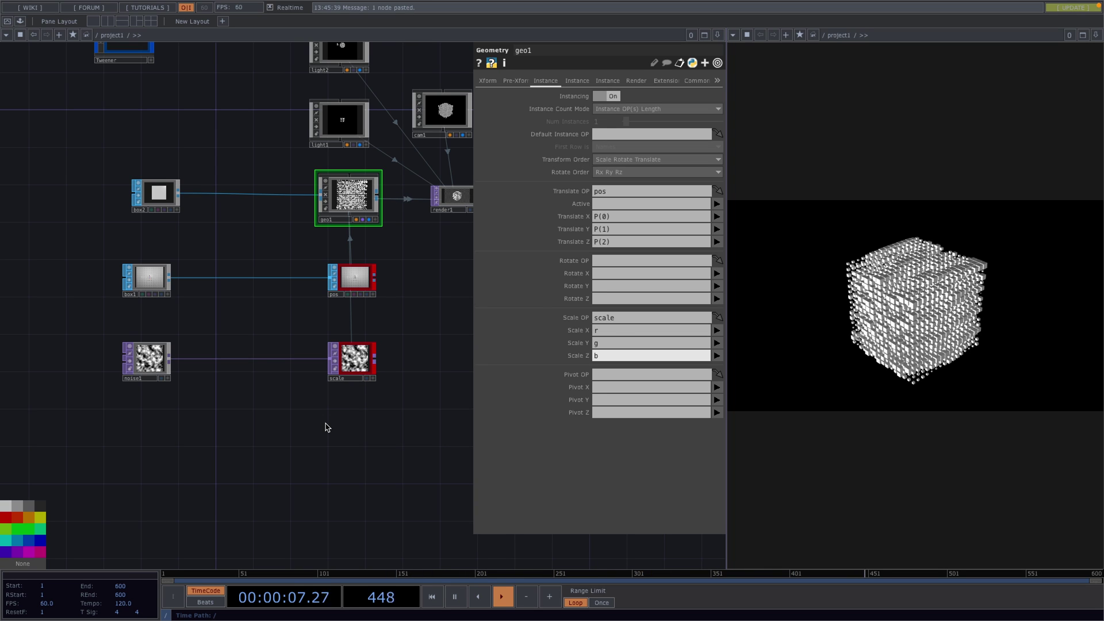
- Place a Text DAT below noise1
{"action": "scroll", "coordinate": [325, 425], "scroll_direction": "down", "scroll_amount": 1}
{"action": "left_click_drag", "start_coordinate": [311, 453], "coordinate": [328, 371]}
{"action": "key", "text": "Tab"}
{"action": "left_click", "coordinate": [254, 525]}
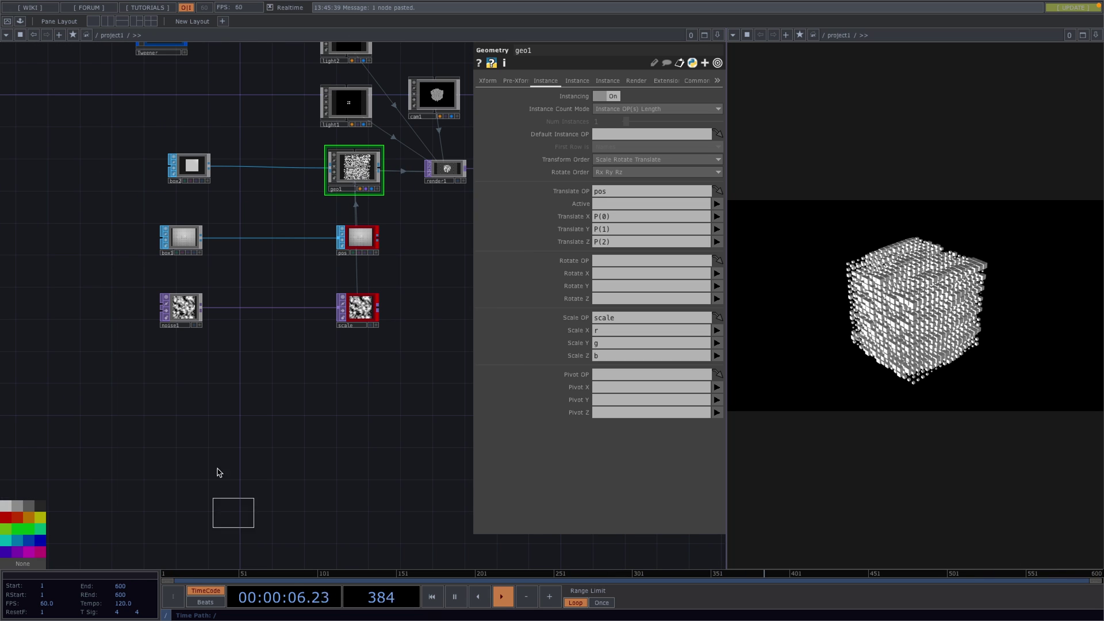
{"action": "left_click", "coordinate": [182, 405]}
- Split the render preview pane into top and bottom halves and switch the lower one to a Textport
{"action": "left_click", "coordinate": [1095, 35]}
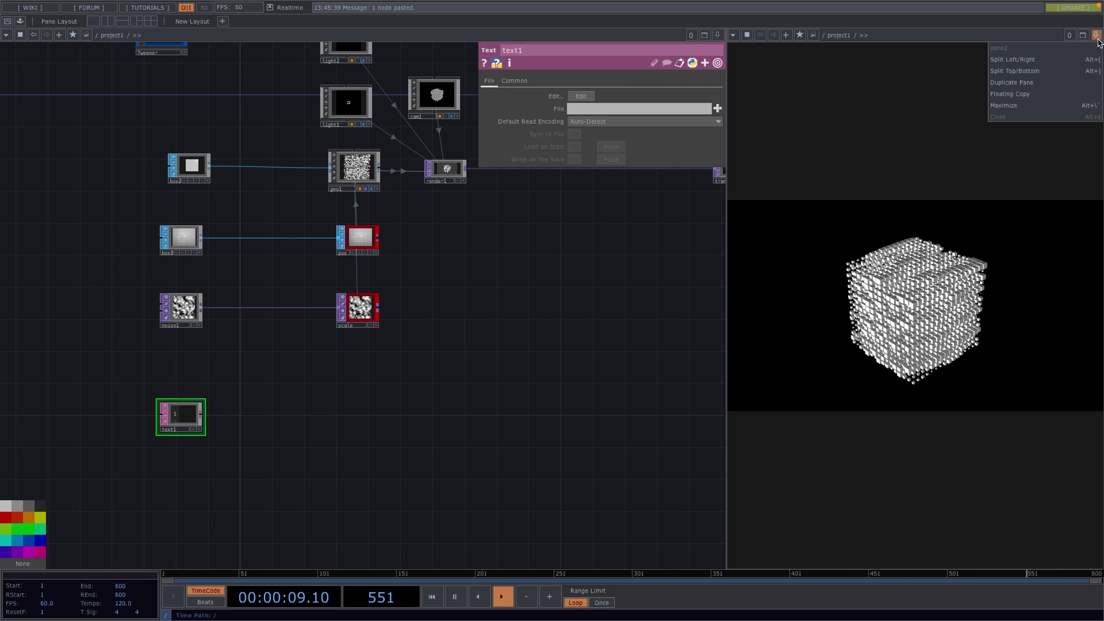
{"action": "left_click", "coordinate": [1079, 71]}
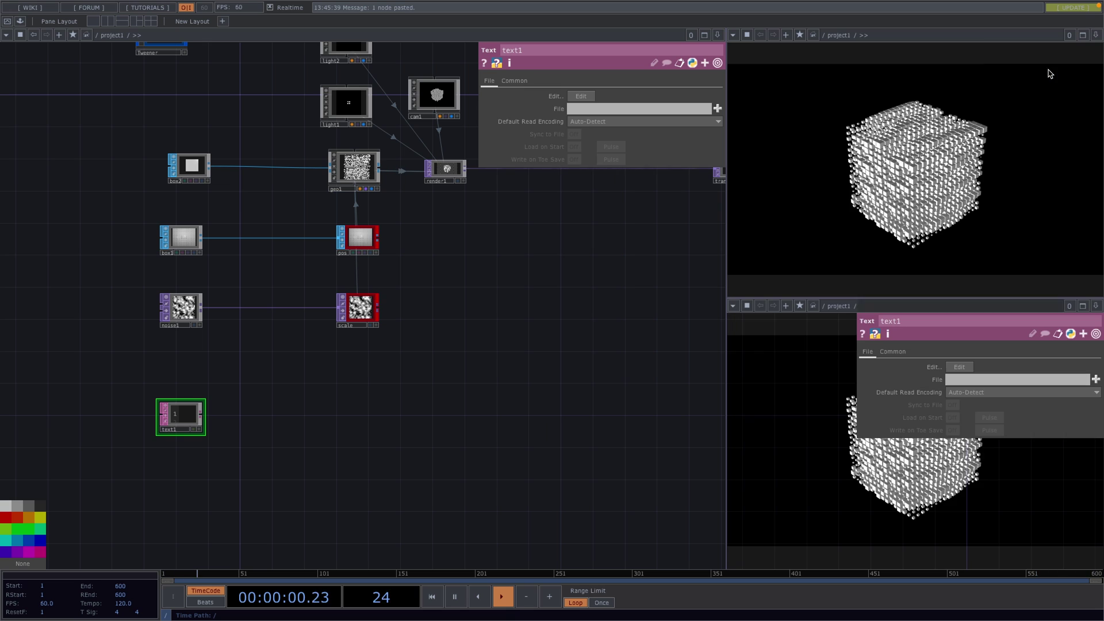
{"action": "left_click", "coordinate": [735, 309]}
{"action": "left_click", "coordinate": [753, 405]}
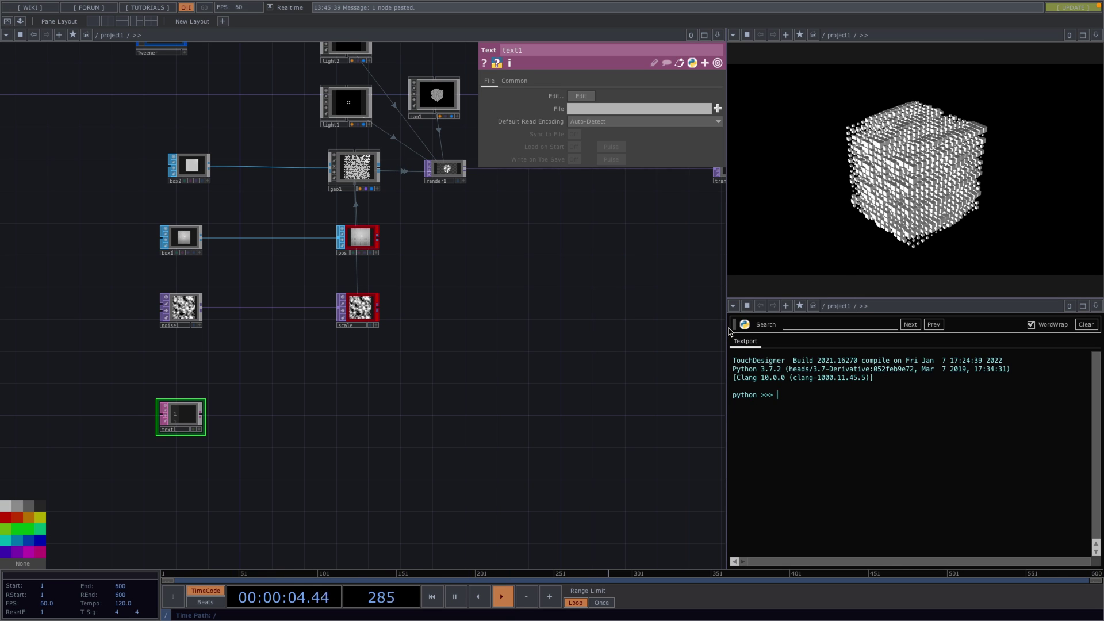
- Widen the preview and Textport panes and open the text1 DAT for editing in the Textport
{"action": "left_click_drag", "start_coordinate": [727, 322], "coordinate": [631, 361]}
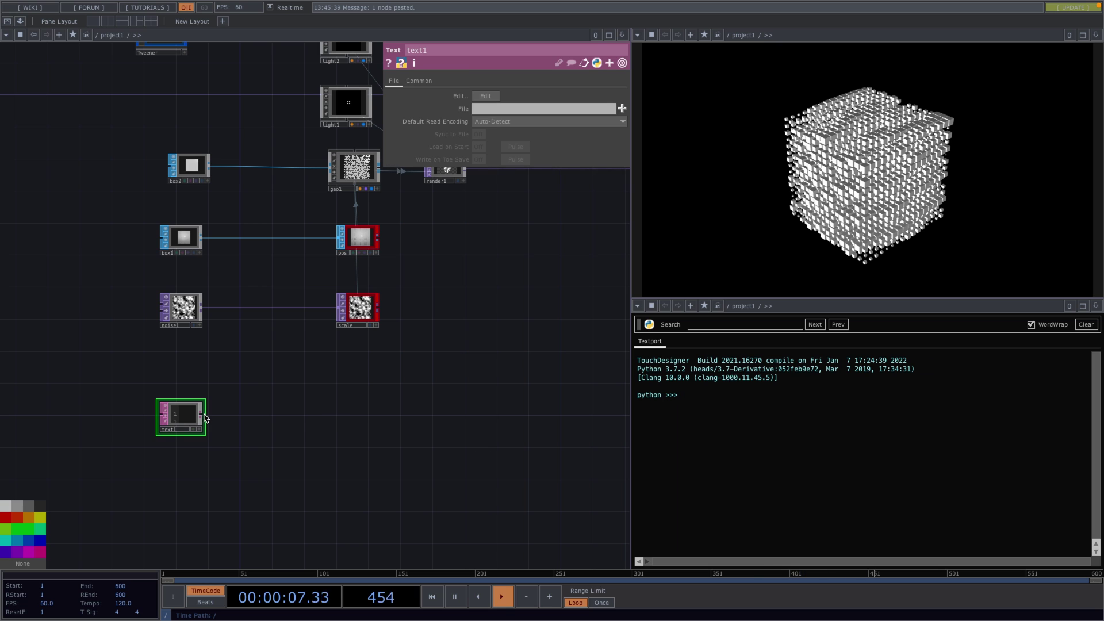
{"action": "right_click", "coordinate": [736, 377]}
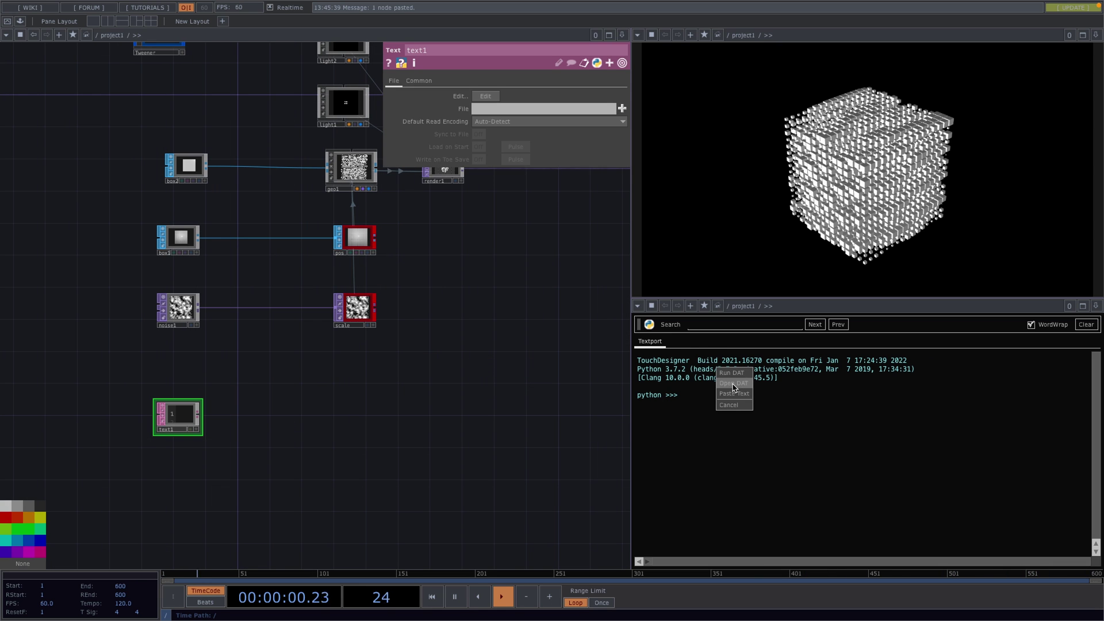
{"action": "left_click", "coordinate": [736, 383]}
- Change cam1's projection to Orthographic and set its Ortho Width to about 3.61
{"action": "left_click_drag", "start_coordinate": [475, 316], "coordinate": [387, 380]}
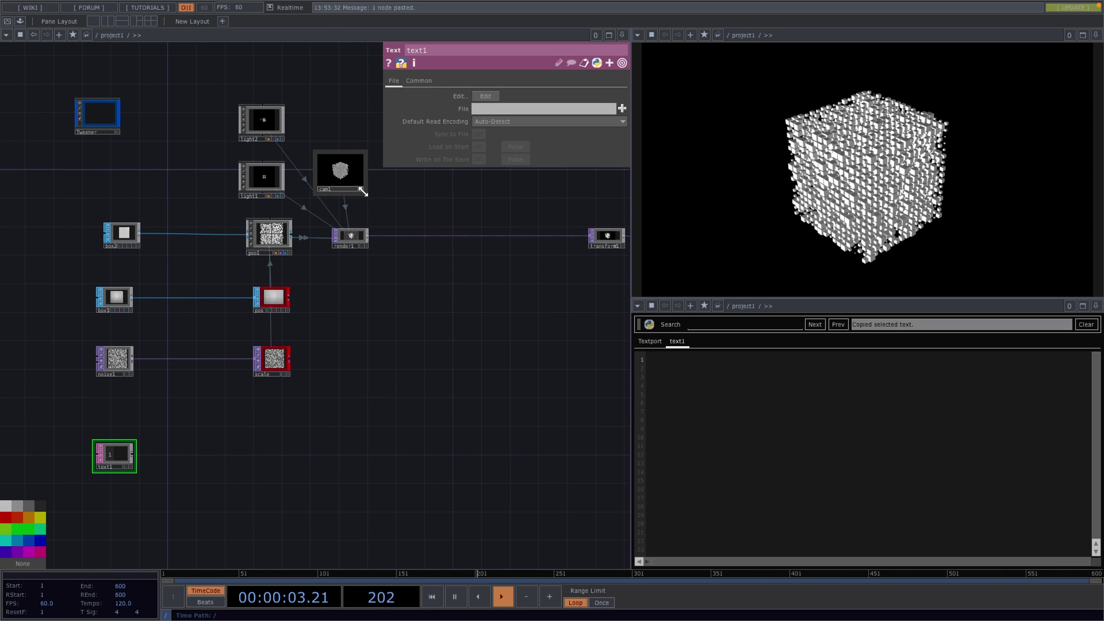
{"action": "left_click", "coordinate": [344, 175]}
{"action": "left_click", "coordinate": [521, 97]}
{"action": "left_click", "coordinate": [506, 118]}
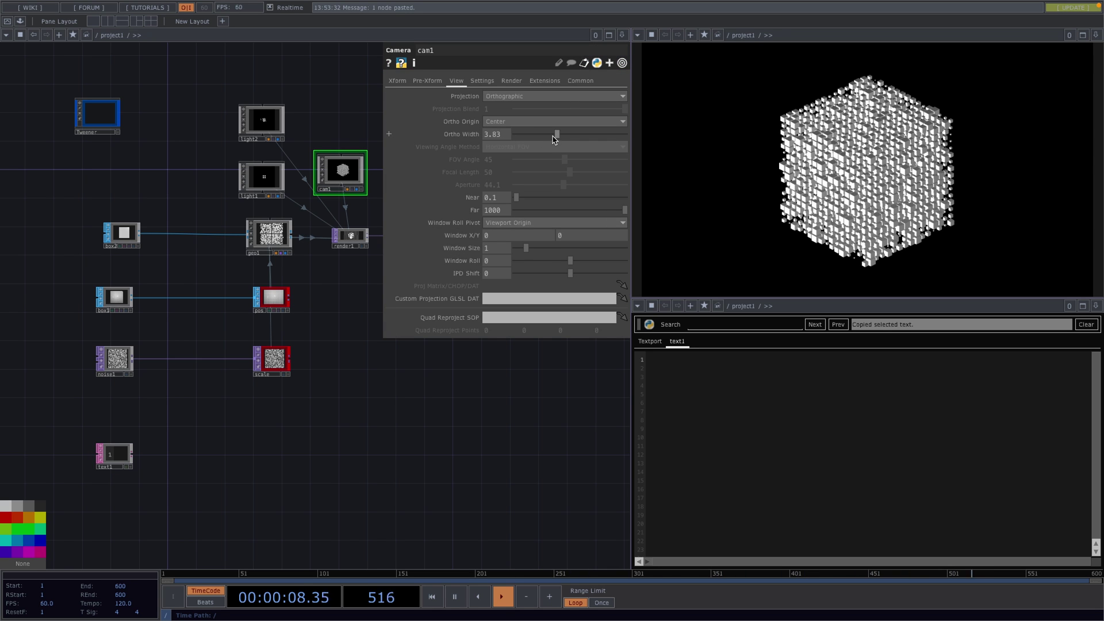
{"action": "left_click_drag", "start_coordinate": [556, 134], "coordinate": [556, 134]}
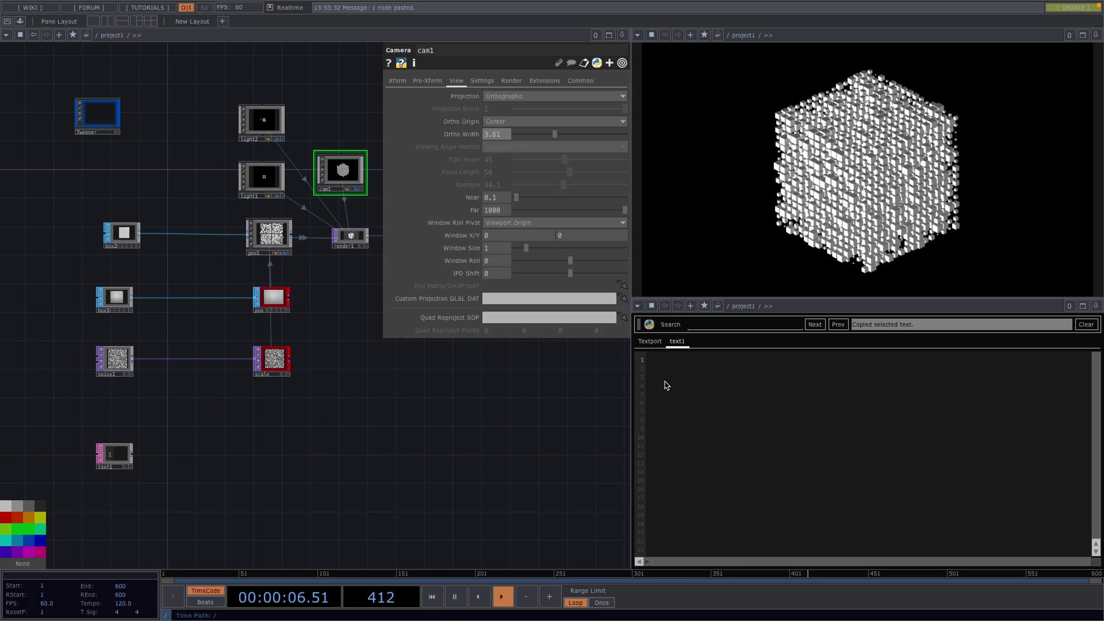
- Write text1's initial values: box1 ty 2.5, sizex, sizey and sizez 1, ry 0; cam1 orthowidth 3.61, projectionblend 1; noise1 period 35
{"action": "left_click", "coordinate": [702, 362]}
{"action": "type", "text": "op('box1').par.ty.val = 2.5 op('box1').par.sizex.val = 1 op('box1').par.sizey.val = 1 op('box1').par.sizez.val = 1 op('box1').par.ry.val = 0  op('cam1').par.orthowidth = 3.61 op('cam1').par.projectionblend = 1  op('noise1').par.period.val = 35"}
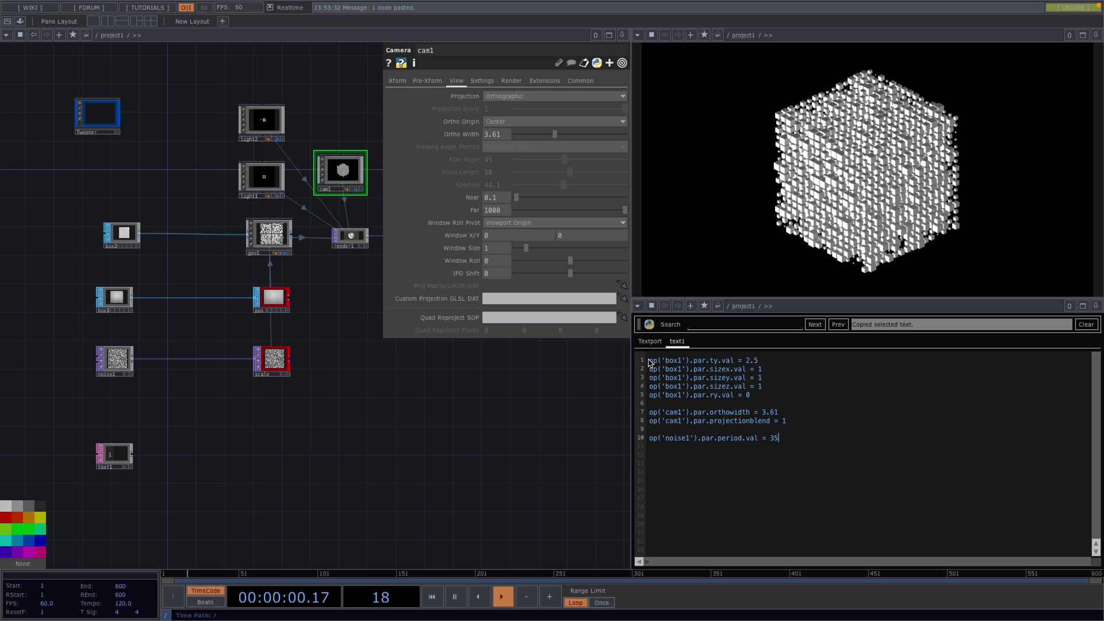
{"action": "left_click_drag", "start_coordinate": [648, 361], "coordinate": [790, 441]}
{"action": "left_click", "coordinate": [792, 441]}
- Change cam1's projection to Perspective to Ortho Blend
{"action": "left_click", "coordinate": [501, 99]}
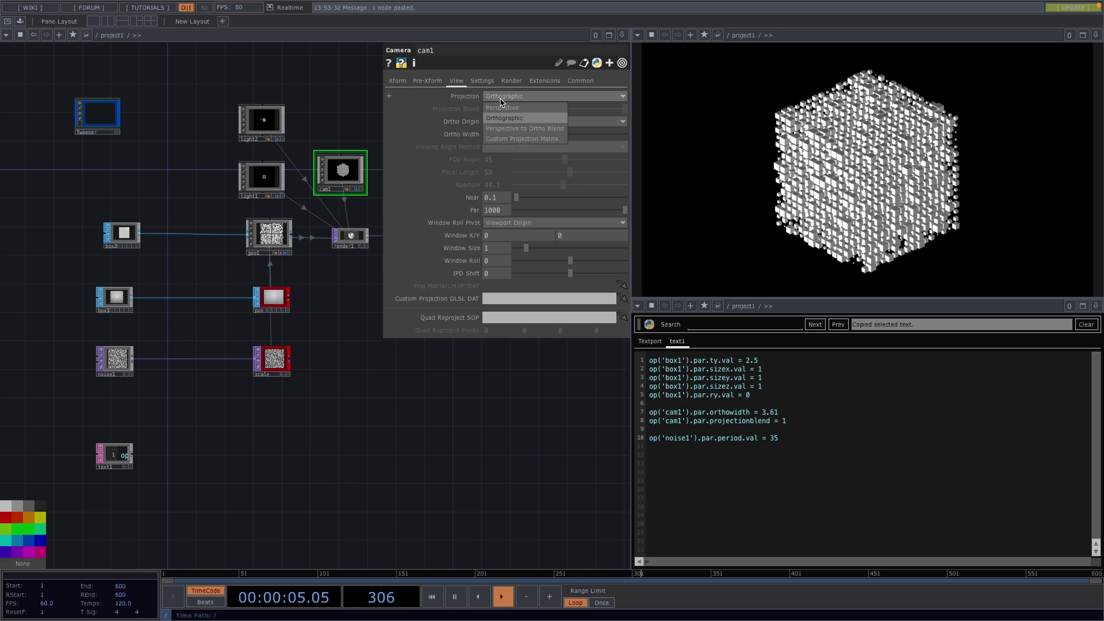
{"action": "left_click", "coordinate": [519, 130]}
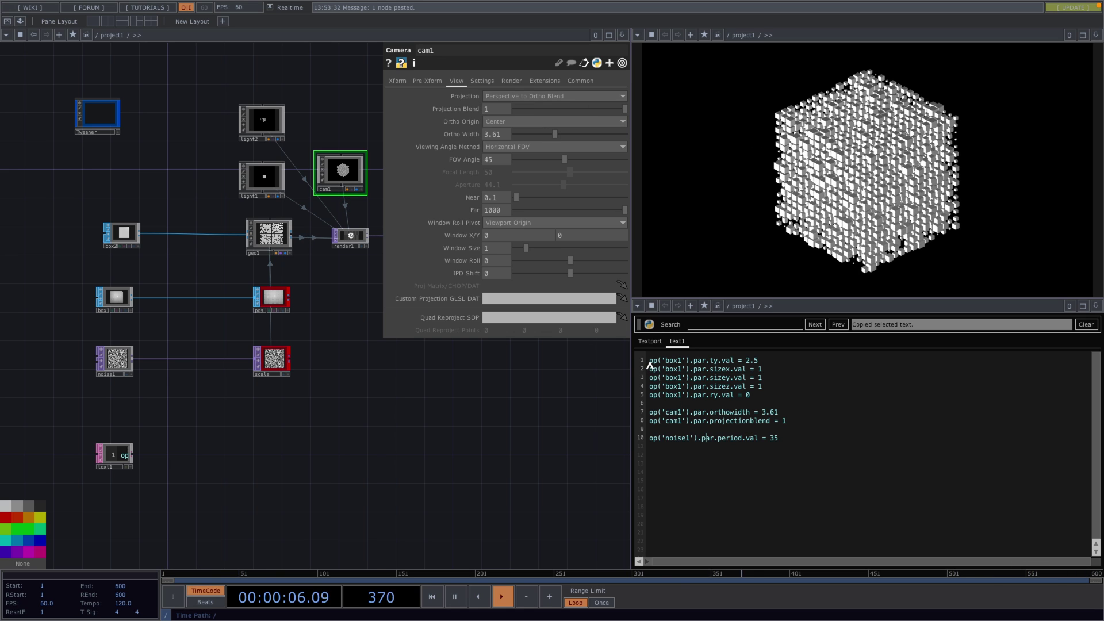
- Examine the operator and parameter references in the first script line and compare ty with box1's individual Center parameters
{"action": "left_click_drag", "start_coordinate": [650, 361], "coordinate": [689, 361]}
{"action": "left_click_drag", "start_coordinate": [196, 282], "coordinate": [192, 282]}
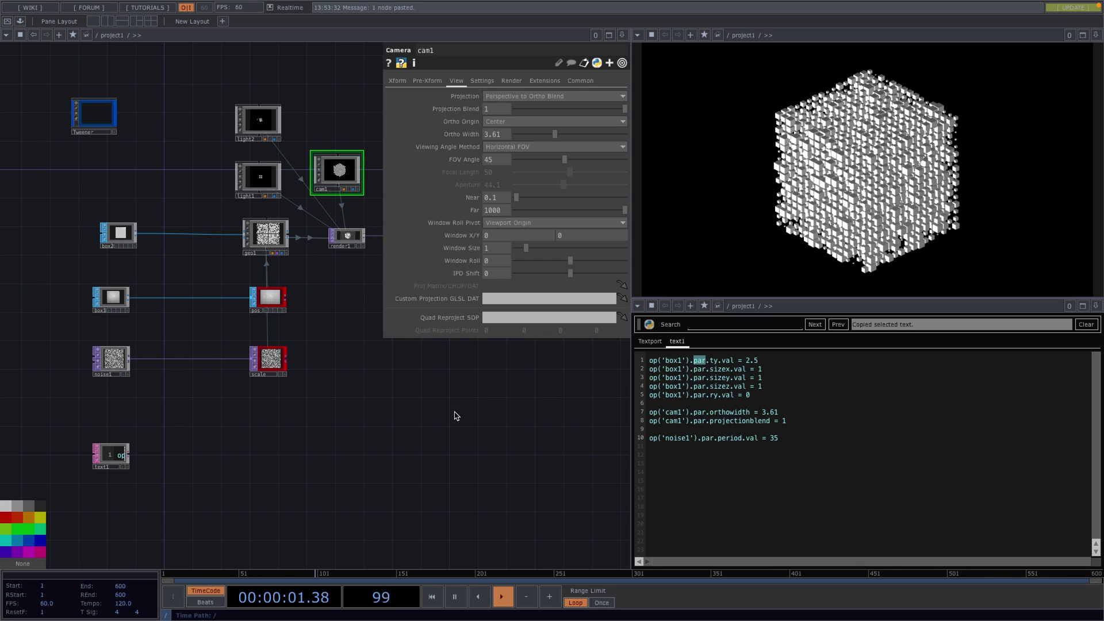
{"action": "left_click_drag", "start_coordinate": [384, 414], "coordinate": [396, 411]}
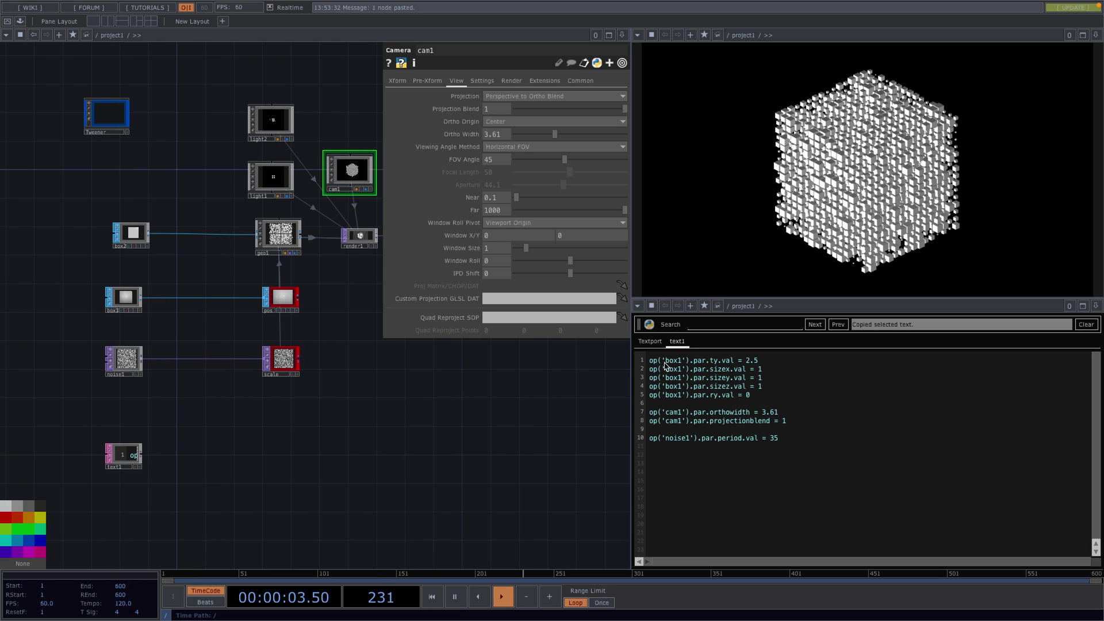
{"action": "double_click", "coordinate": [713, 361]}
{"action": "triple_click", "coordinate": [713, 361]}
{"action": "double_click", "coordinate": [713, 361]}
{"action": "left_click", "coordinate": [124, 298]}
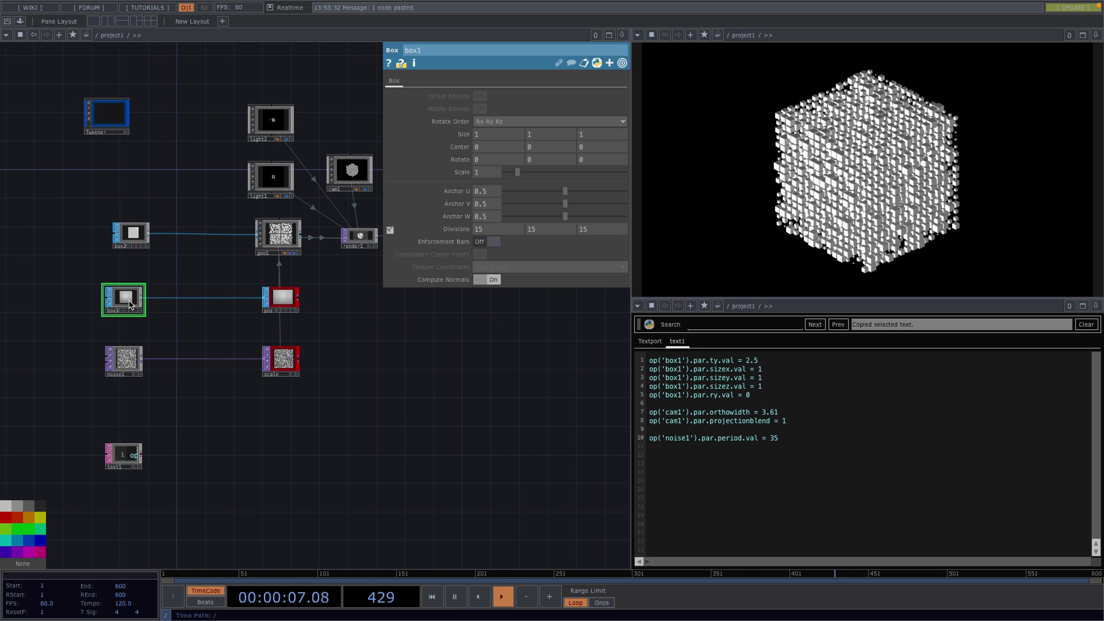
{"action": "left_click", "coordinate": [460, 148]}
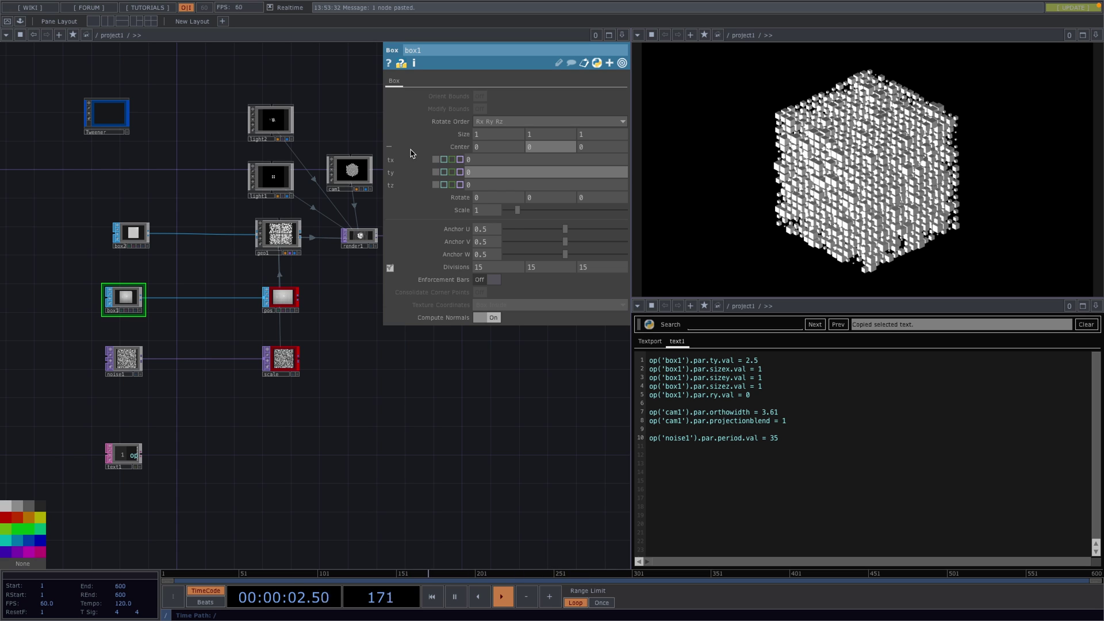
{"action": "left_click", "coordinate": [460, 147]}
- Run the text1 script to apply its initial values to box1, cam1 and noise1
{"action": "left_click", "coordinate": [122, 462]}
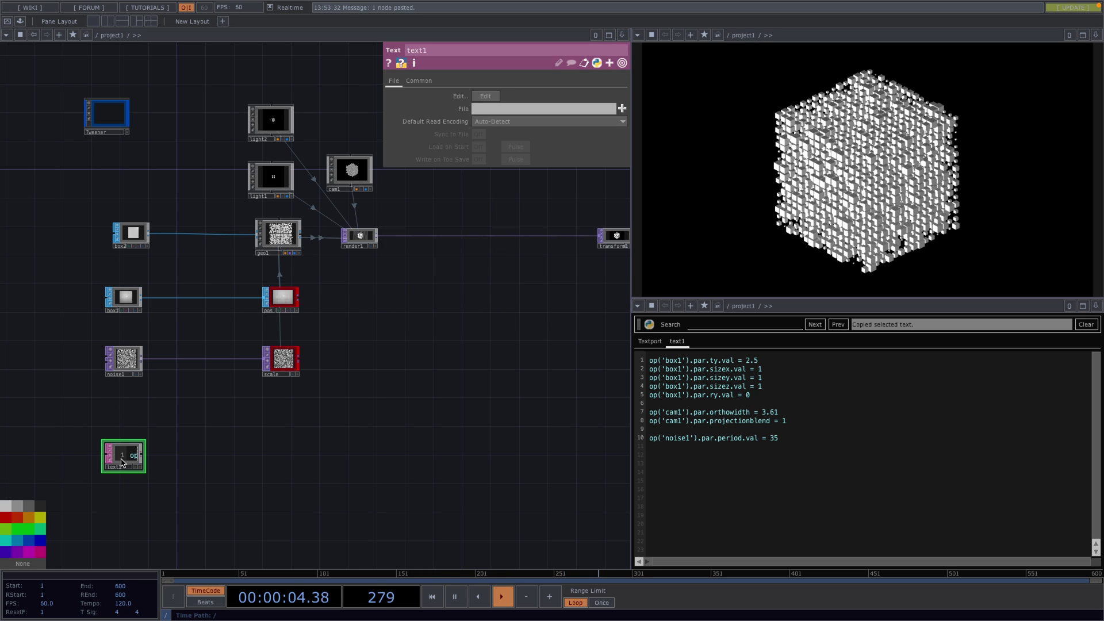
{"action": "key", "text": "ctrl+r"}
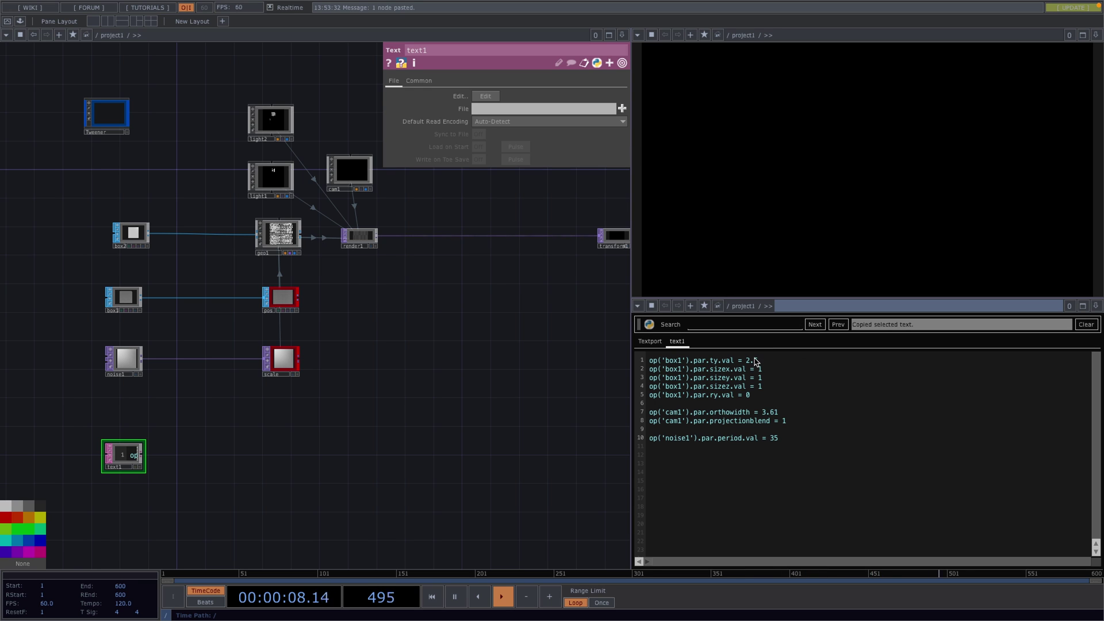
- Test the script with box1's ty value set to 0, and restore the value to 2.5
{"action": "left_click_drag", "start_coordinate": [746, 362], "coordinate": [763, 366]}
{"action": "type", "text": "0"}
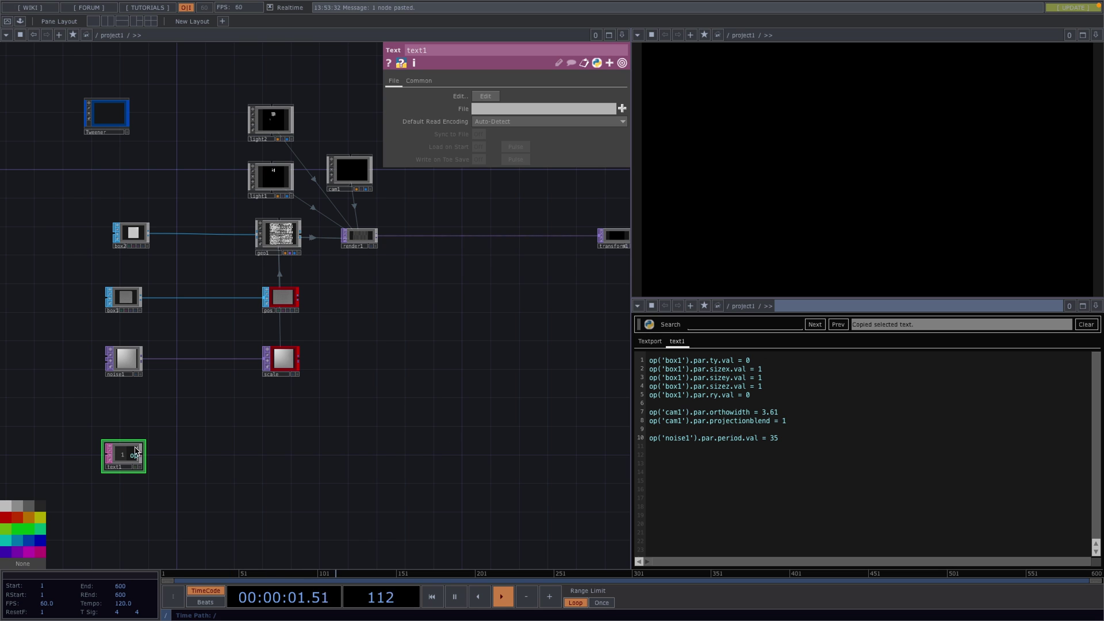
{"action": "key", "text": "ctrl+r"}
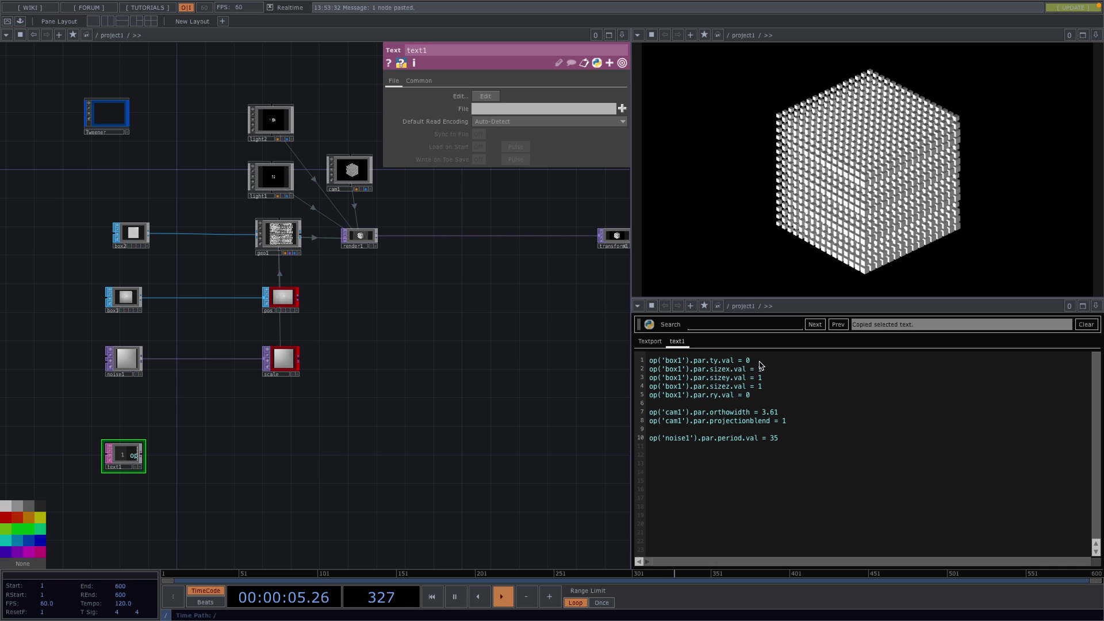
{"action": "key", "text": "BackSpace"}
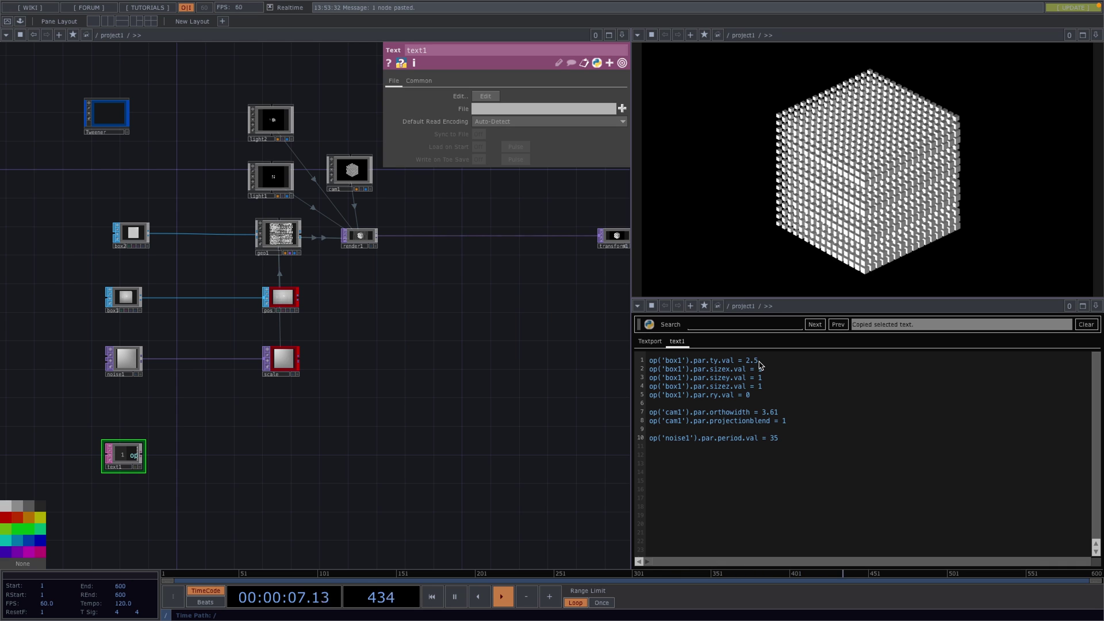
- Add a Tweener.To line on line 12 that moves box1's ty to 0 with duration 1.5 and easing easeOutElastic
{"action": "left_click_drag", "start_coordinate": [680, 373], "coordinate": [733, 403]}
{"action": "left_click", "coordinate": [685, 431]}
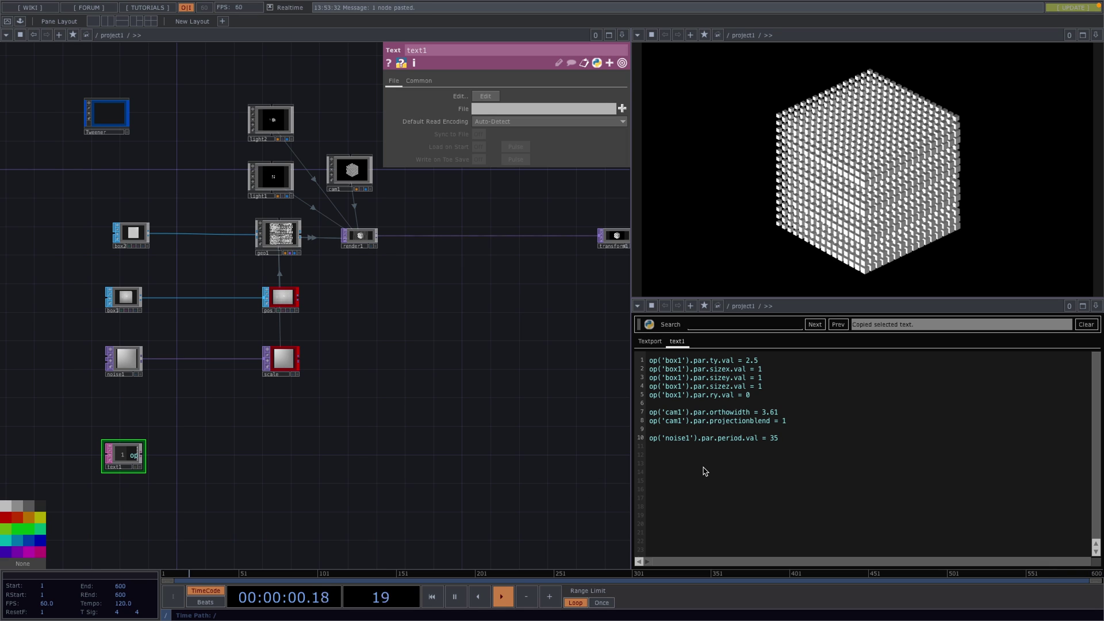
{"action": "left_click", "coordinate": [704, 468]}
{"action": "type", "text": "op.Tweener.To(\"box1\", {'ty': 0, 'duration':1.5, 'easing':\"easeOutElastic\" } )"}
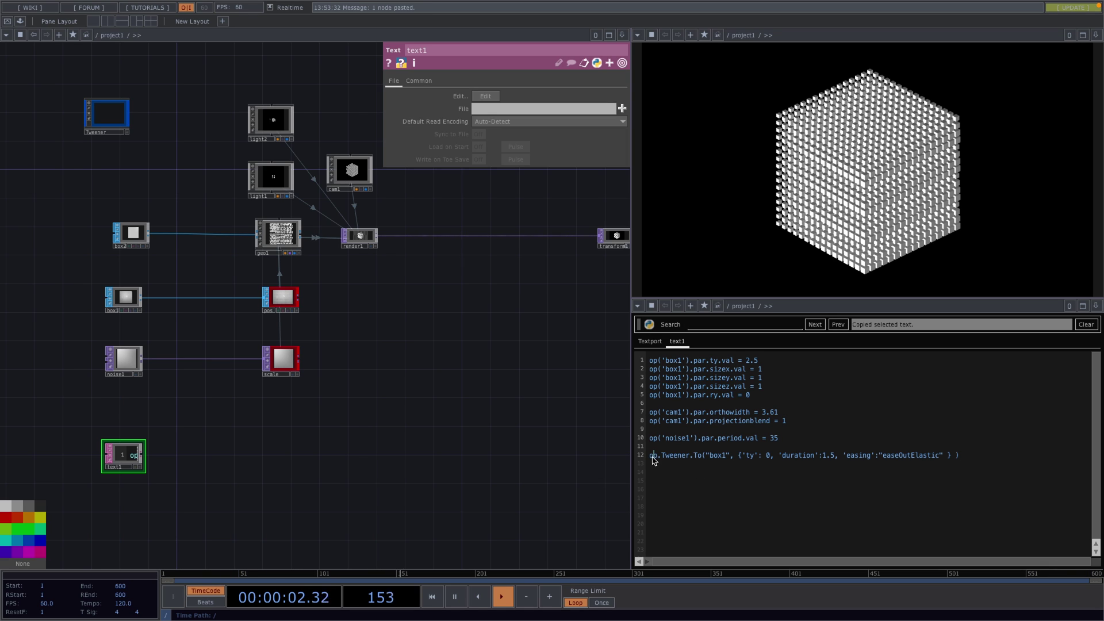
- Examine the Tweener line's target operator, ty start and end values, duration and easing, and test the text1 script
{"action": "double_click", "coordinate": [669, 456]}
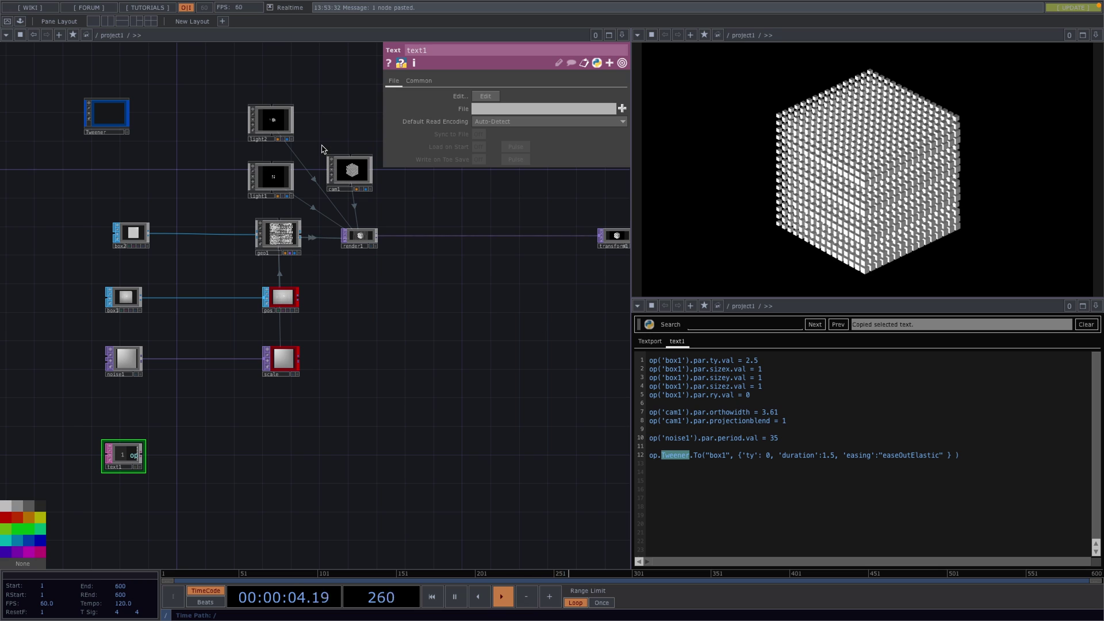
{"action": "left_click", "coordinate": [697, 455]}
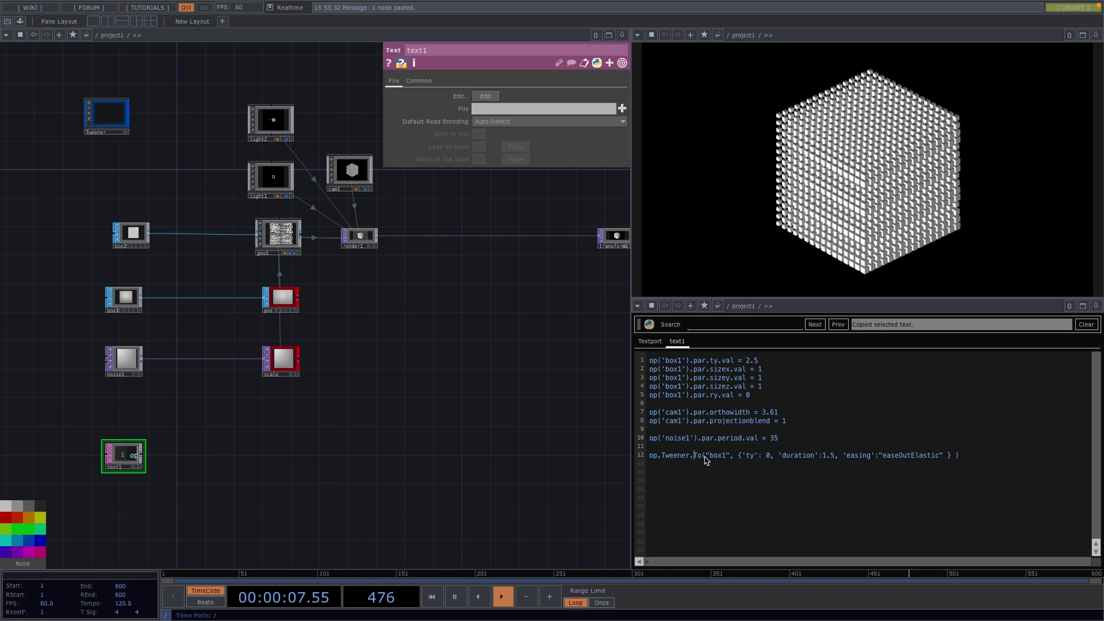
{"action": "left_click_drag", "start_coordinate": [706, 459], "coordinate": [726, 459]}
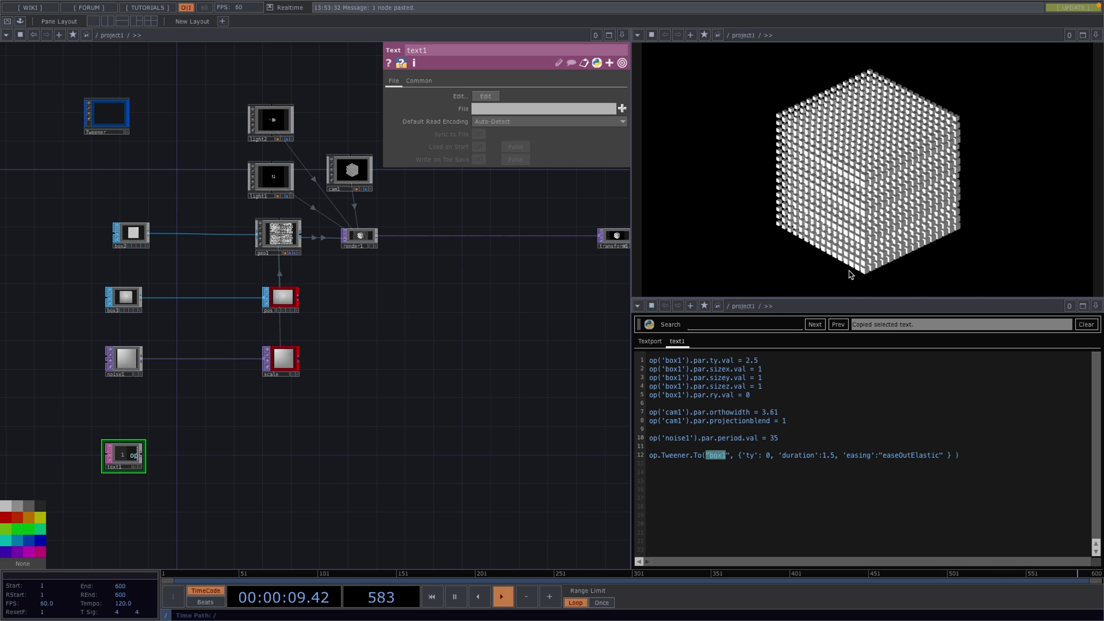
{"action": "left_click_drag", "start_coordinate": [741, 458], "coordinate": [758, 460]}
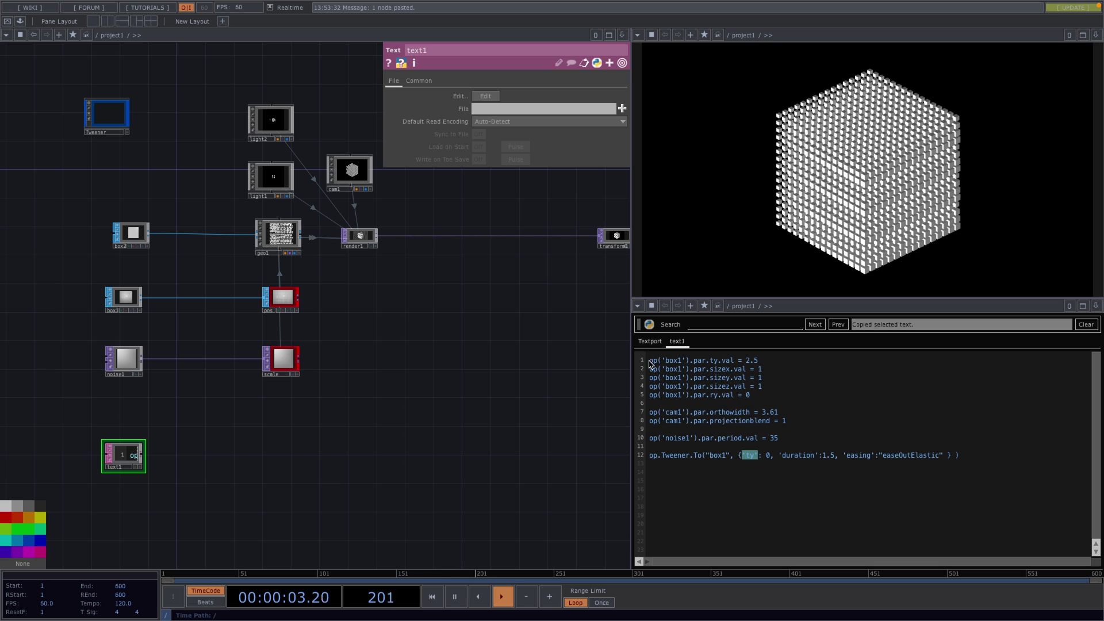
{"action": "left_click", "coordinate": [770, 457]}
{"action": "left_click_drag", "start_coordinate": [770, 458], "coordinate": [767, 459]}
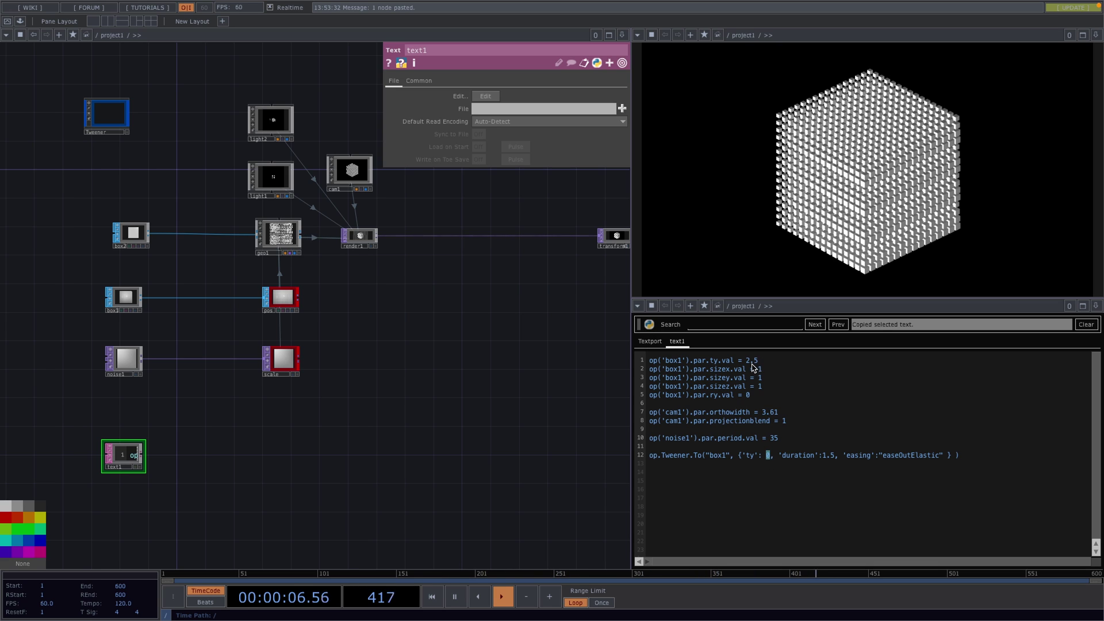
{"action": "left_click_drag", "start_coordinate": [746, 363], "coordinate": [756, 366]}
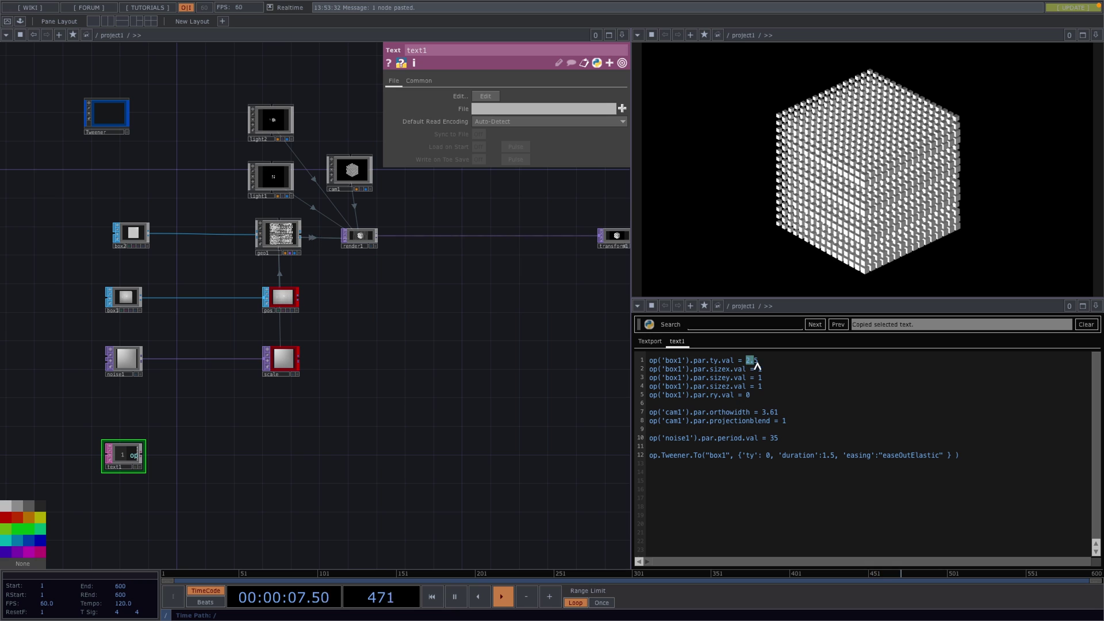
{"action": "left_click", "coordinate": [767, 459]}
{"action": "left_click", "coordinate": [828, 459], "text": "shift"}
{"action": "left_click", "coordinate": [855, 459]}
{"action": "double_click", "coordinate": [855, 458]}
{"action": "left_click", "coordinate": [900, 456]}
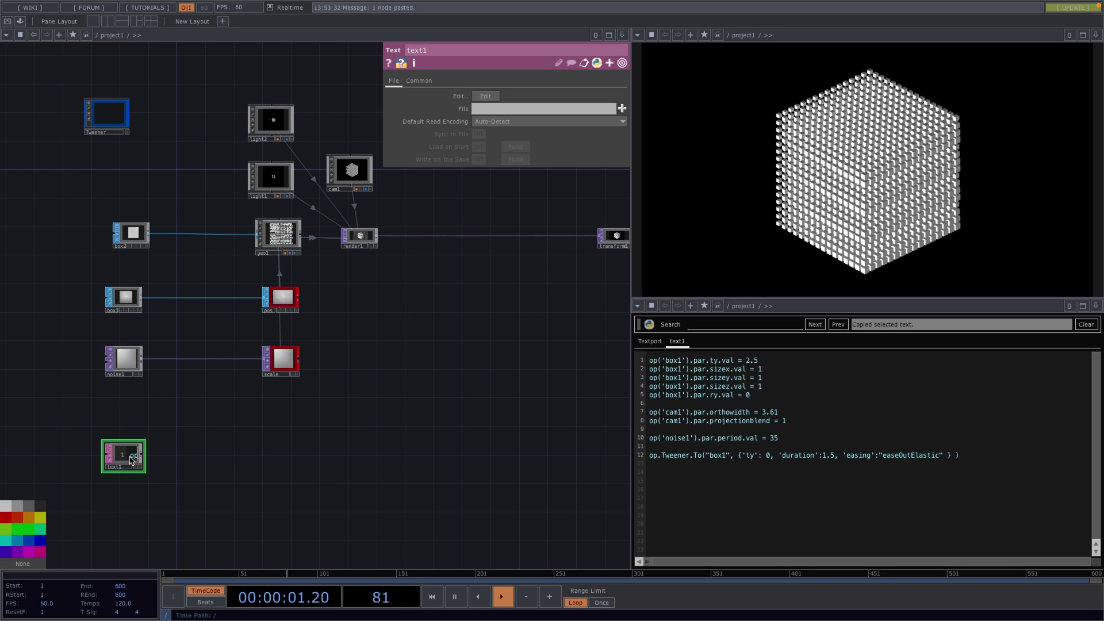
{"action": "key", "text": "ctrl+r"}
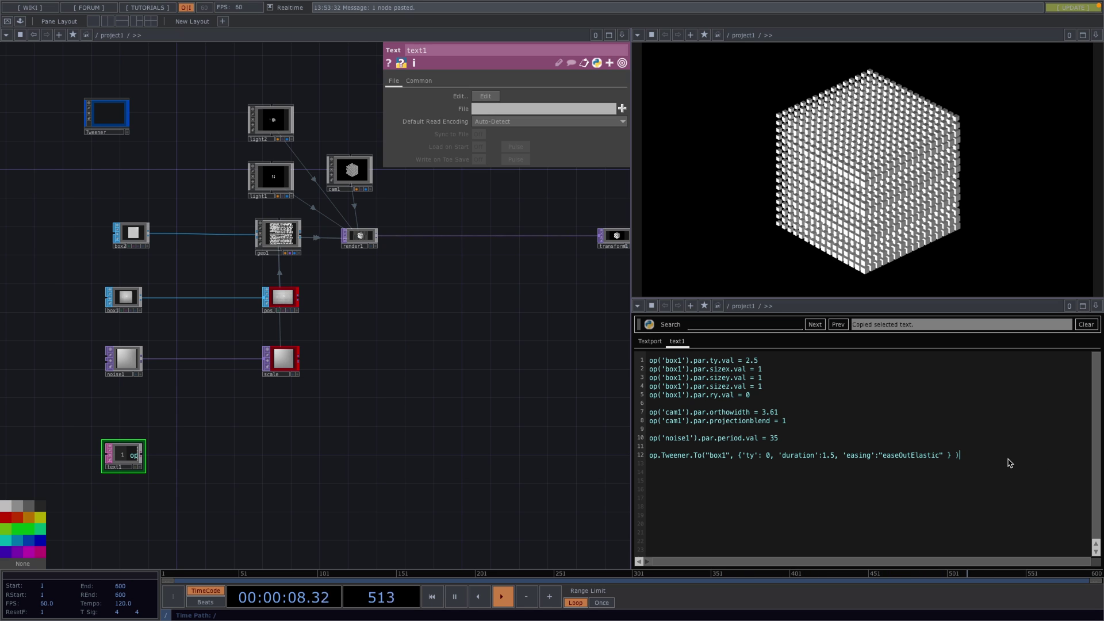
- Add a Tweener line bringing noise1's period to 0.2 with duration 5, easing easeOutCubic and delay 1.5, and run the script
{"action": "key", "text": "Return"}
{"action": "type", "text": "op.Tweener.To(\"noise1\", {'period': 0.2, 'duration':5, 'easing':\"easeOutCubic\" , 'delay': 1.5 } )"}
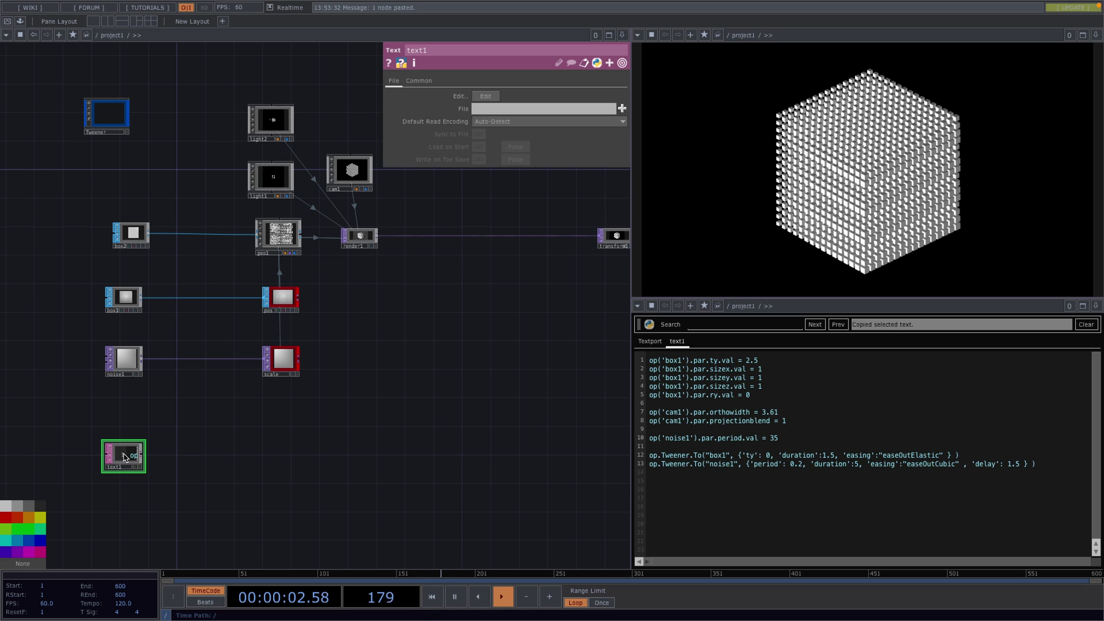
{"action": "key", "text": "ctrl+r"}
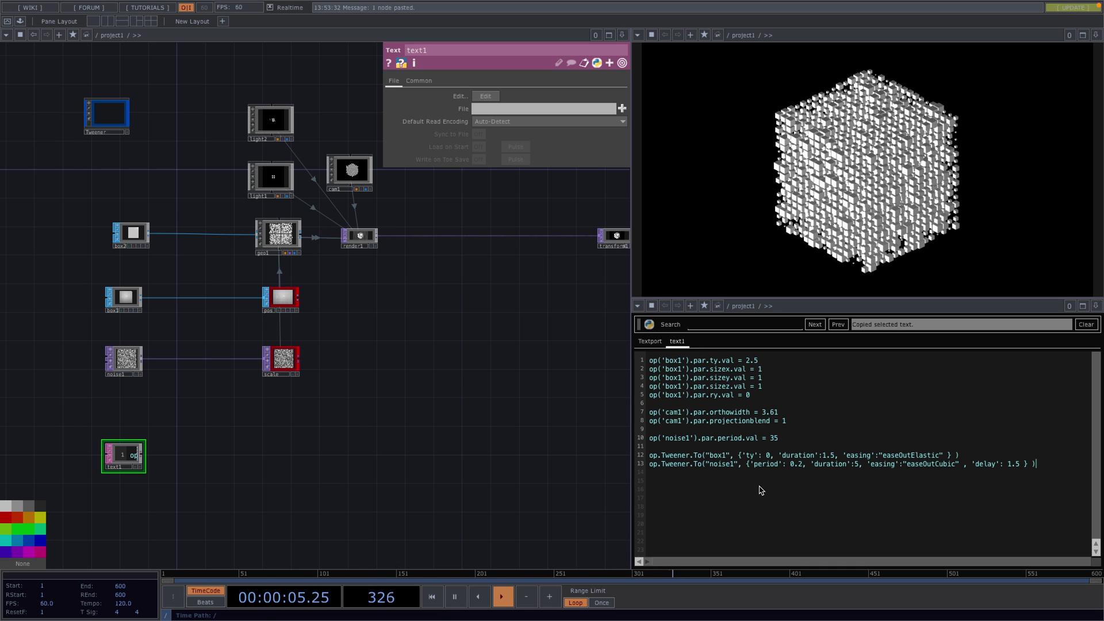
- Add a Tweener line growing box1's sizex, sizey and sizez to 8, duration 5, easing easeOutElastic, delay 6.5, and check the box's Size parameters
{"action": "key", "text": "Return"}
{"action": "type", "text": "op.Tweener.To(\"box1\", {'sizex': 8 , 'sizey': 8, 'sizez': 8 , 'duration':5, 'easing':\"easeOutElastic\" , 'delay': 6.5 } )"}
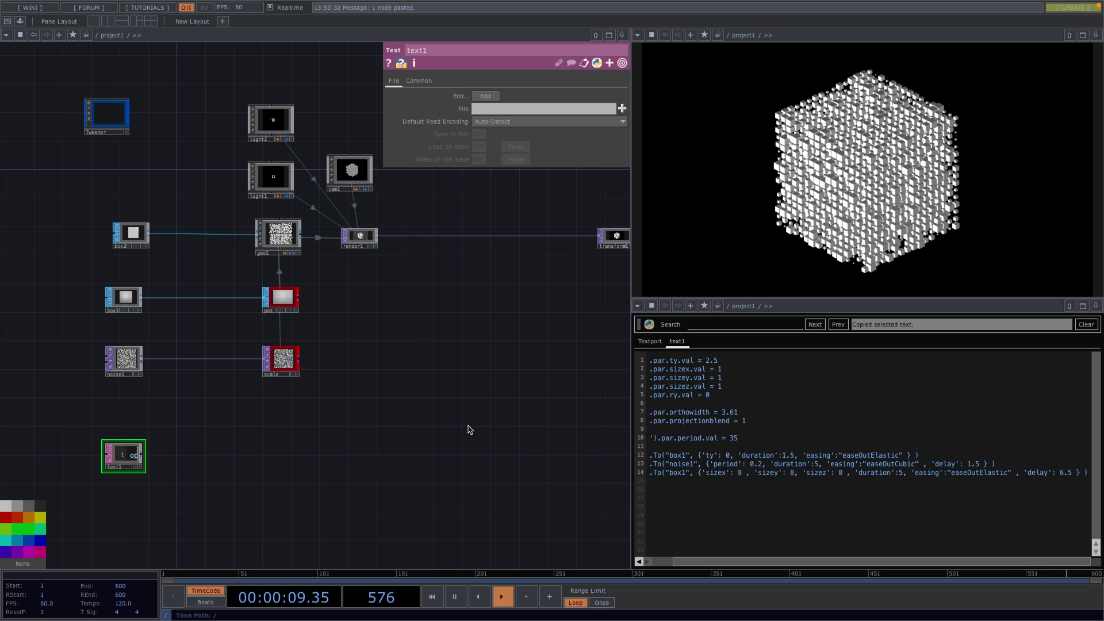
{"action": "left_click", "coordinate": [127, 305]}
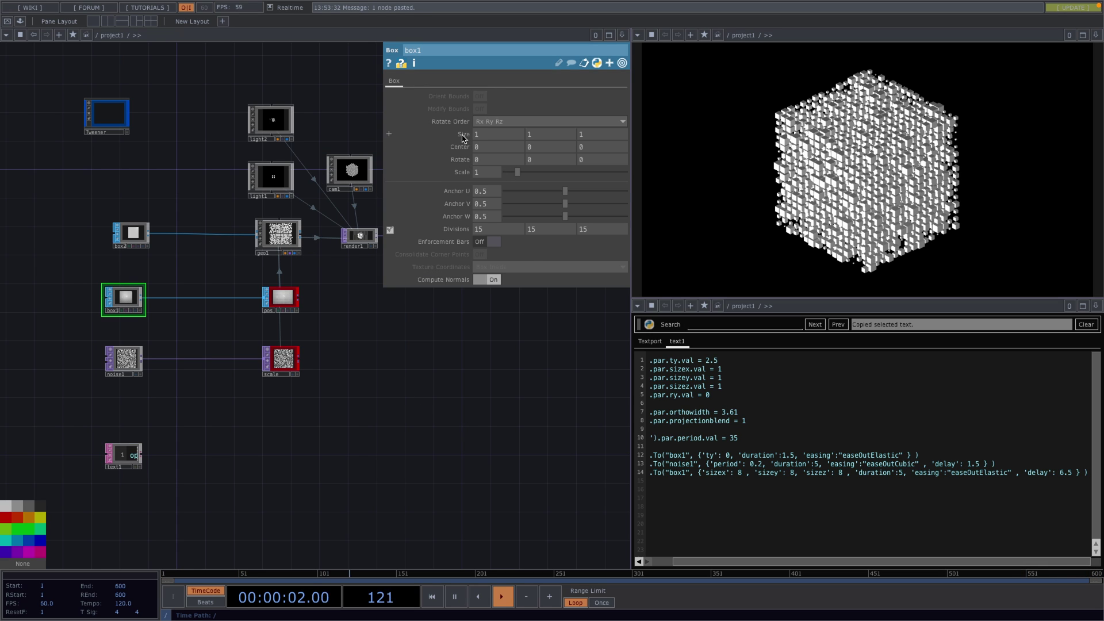
{"action": "left_click", "coordinate": [389, 134]}
{"action": "left_click", "coordinate": [390, 134]}
{"action": "left_click_drag", "start_coordinate": [779, 563], "coordinate": [758, 564]}
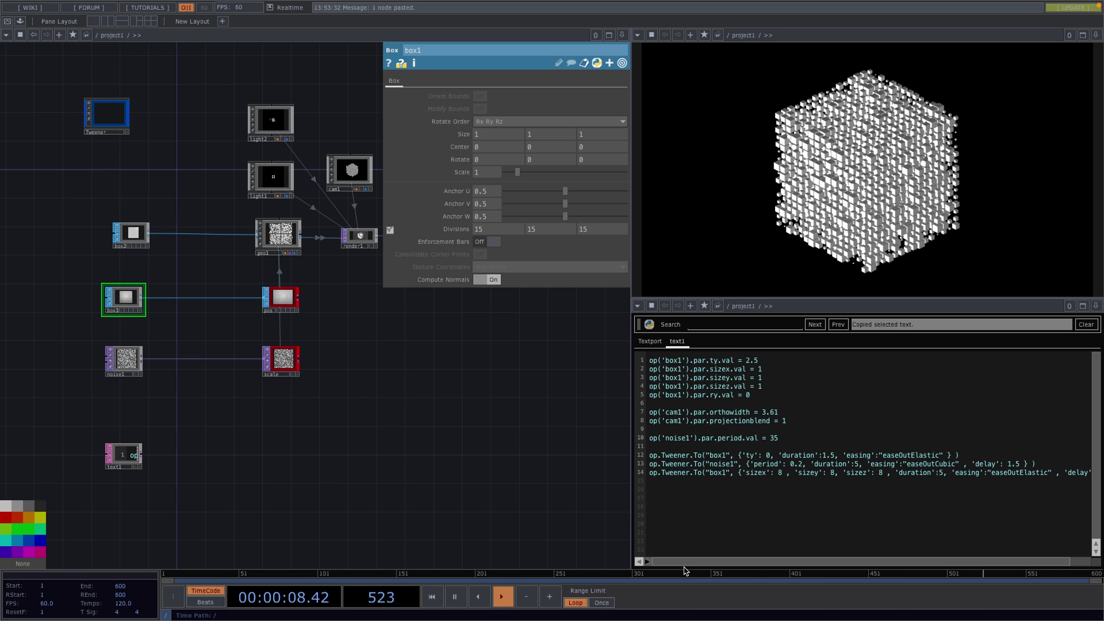
- Run the text1 script and add a Tweener line turning box1's ry to 40 with duration 6, easing easeOutElastic and delay 11
{"action": "left_click", "coordinate": [123, 457]}
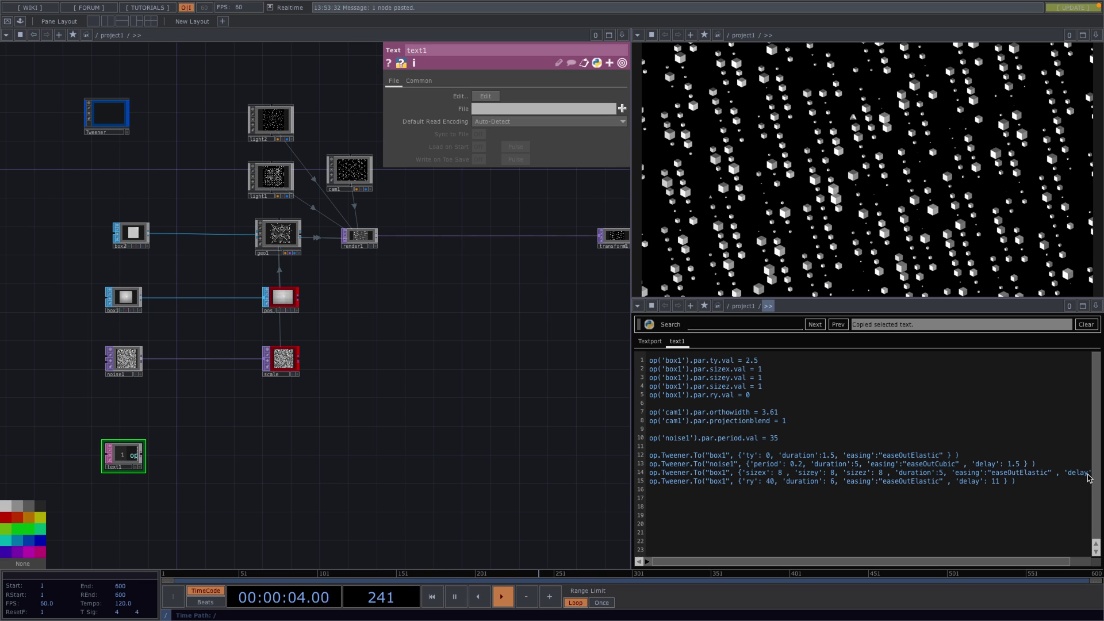
{"action": "left_click_drag", "start_coordinate": [746, 481], "coordinate": [750, 483]}
{"action": "double_click", "coordinate": [752, 483]}
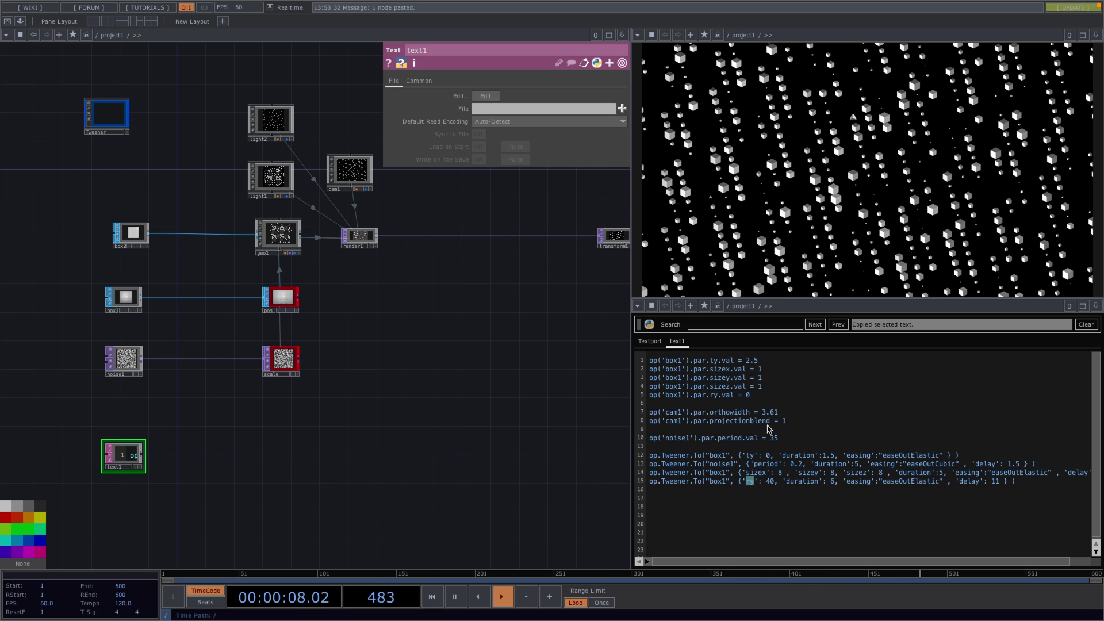
{"action": "left_click", "coordinate": [766, 482]}
{"action": "left_click_drag", "start_coordinate": [711, 397], "coordinate": [750, 397]}
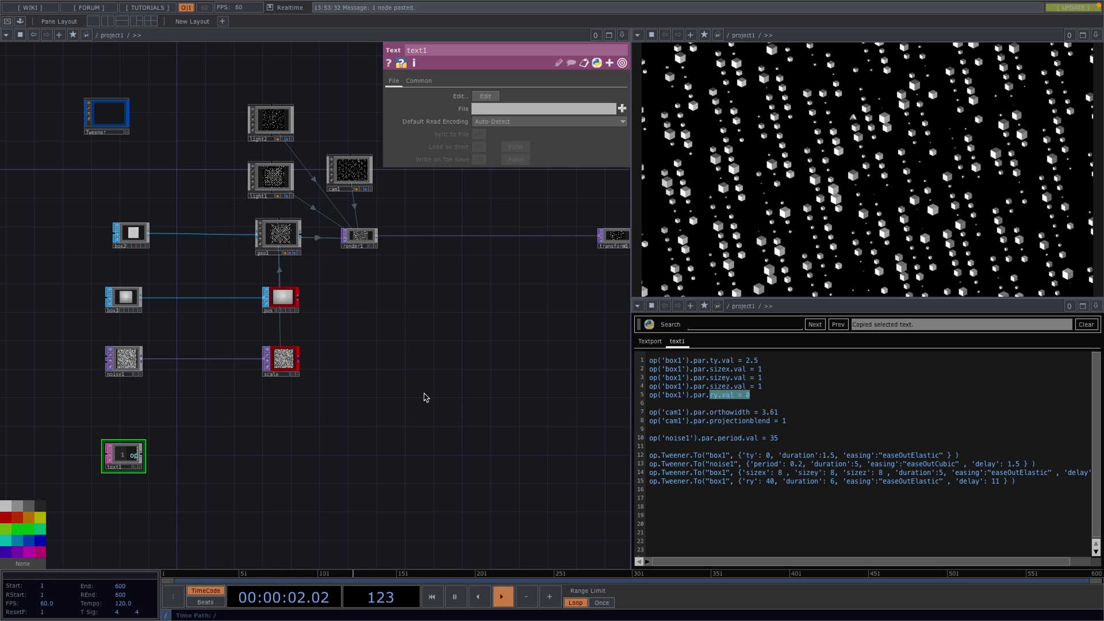
- Check the individual parameter names under box1's Rotate
{"action": "left_click", "coordinate": [122, 304]}
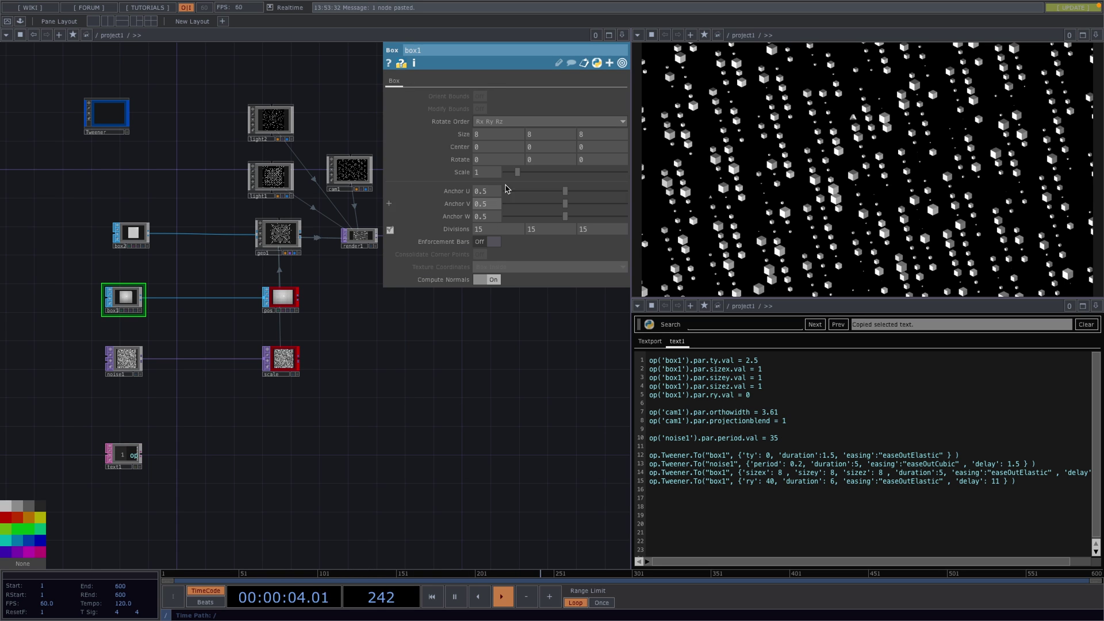
{"action": "left_click", "coordinate": [460, 159]}
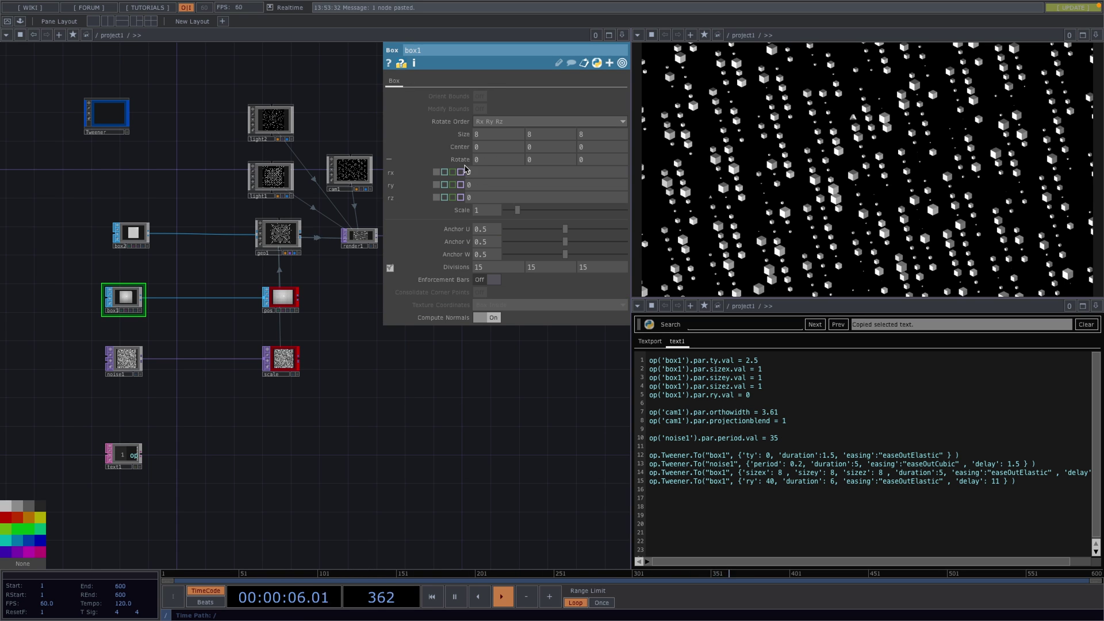
{"action": "left_click", "coordinate": [463, 161]}
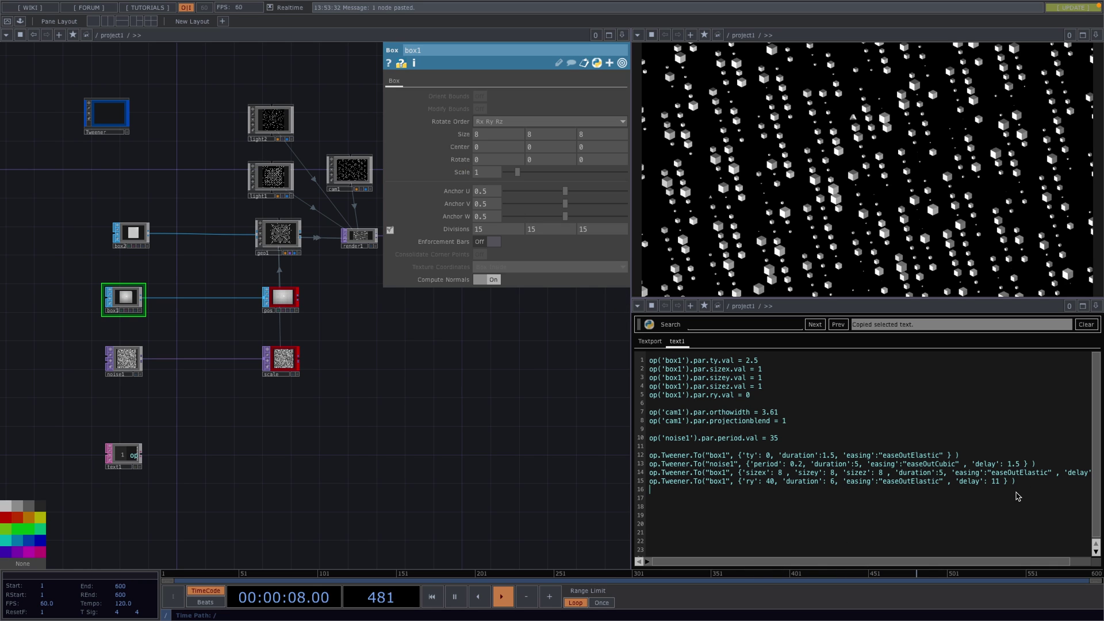
- Add a Tweener line bringing cam1's projectionblend to 0, duration 6, easing easeOutCubic, delay 16, and open cam1's parameters
{"action": "type", "text": "op.Tweener.To(\"cam1\", {'projectionblend': 0, 'duration': 6, 'easing':\"easeOutCubic\" , 'delay': 16 } )"}
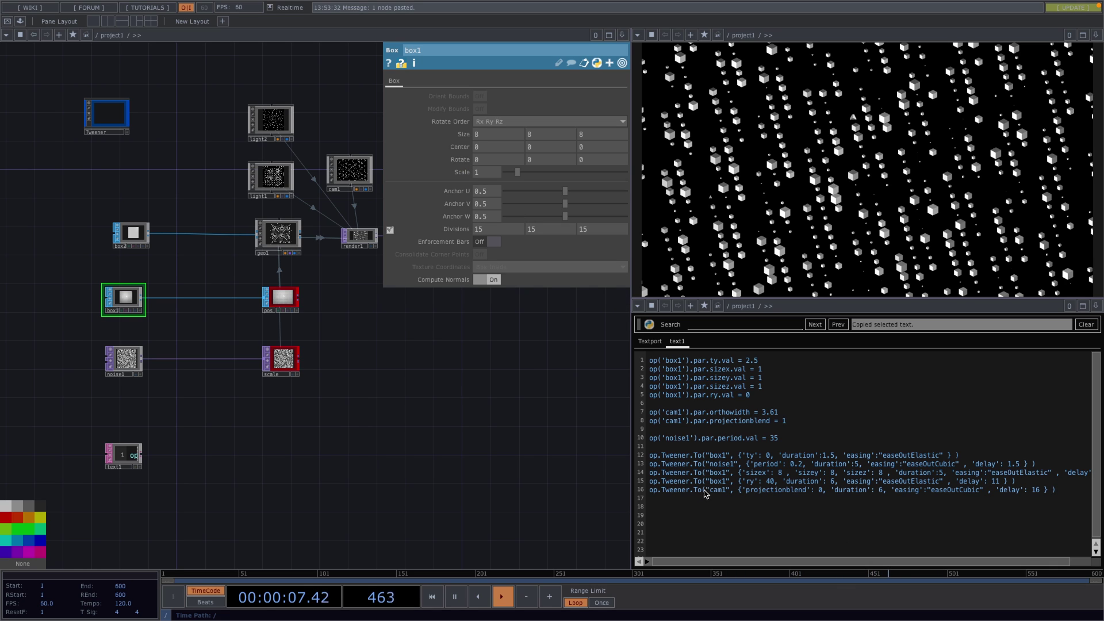
{"action": "left_click", "coordinate": [346, 178]}
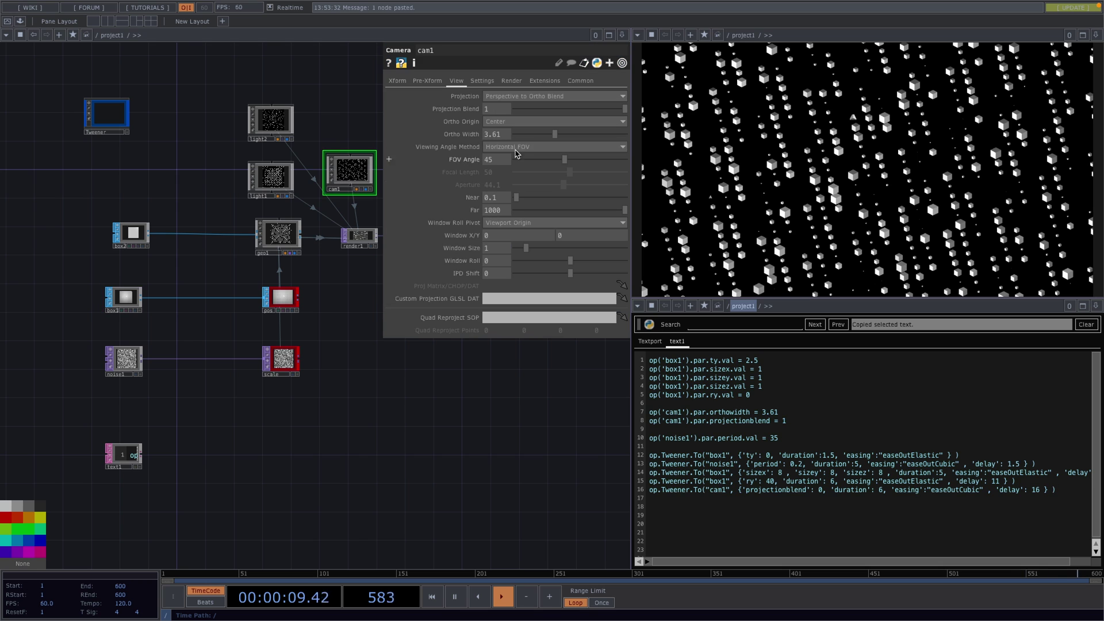
- Add a Tweener line returning box1's ry to 0 with duration 6, easing easeOutElastic and delay 21
{"action": "mouse_move", "coordinate": [624, 109]}
{"action": "left_mouse_down"}
{"action": "mouse_move", "coordinate": [510, 117]}
{"action": "mouse_move", "coordinate": [659, 127]}
{"action": "mouse_move", "coordinate": [494, 122]}
{"action": "mouse_move", "coordinate": [668, 127]}
{"action": "left_mouse_up"}
{"action": "left_click", "coordinate": [1072, 491]}
{"action": "key", "text": "Return"}
{"action": "type", "text": "op.Tweener.To(\"box1\", {'ry': 0, 'duration': 6, 'easing': \"easeOutElastic\" , 'delay': 21 } )"}
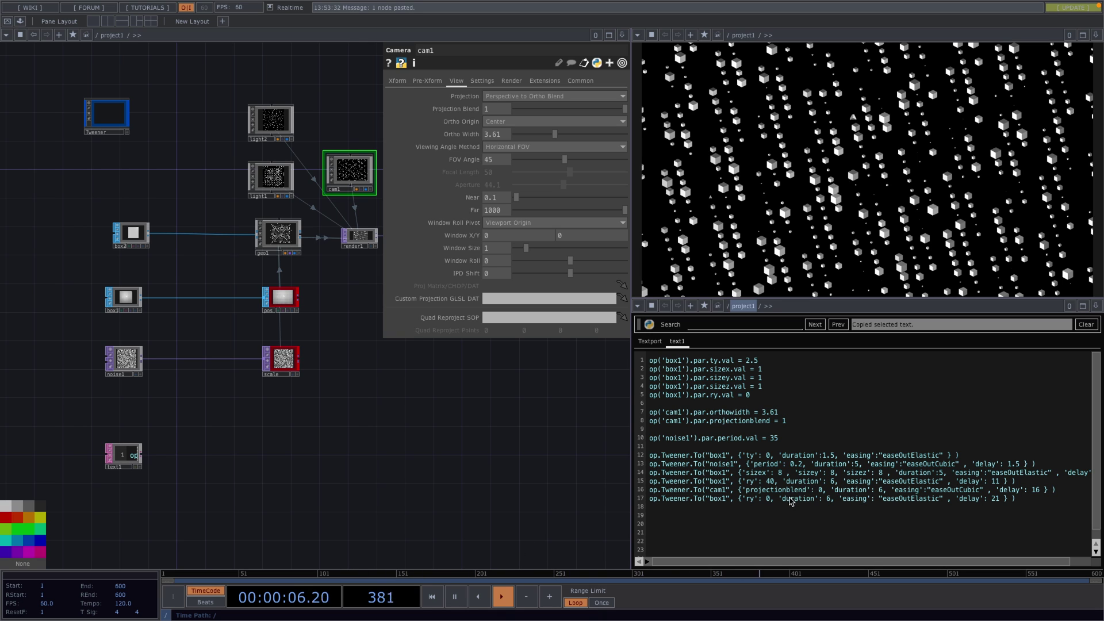
- Add a Tweener line bringing cam1's projectionblend back to 1 with duration 5, easing easeOutCubic and delay 27
{"action": "double_click", "coordinate": [800, 490]}
{"action": "left_click", "coordinate": [821, 489]}
{"action": "type", "text": "op.Tweener.To(\"cam1\", {'projectionblend': 1, 'duration': 5, 'easing':\"easeOutCubic\" , 'delay': 27 } )"}
{"action": "left_click_drag", "start_coordinate": [820, 507], "coordinate": [826, 507]}
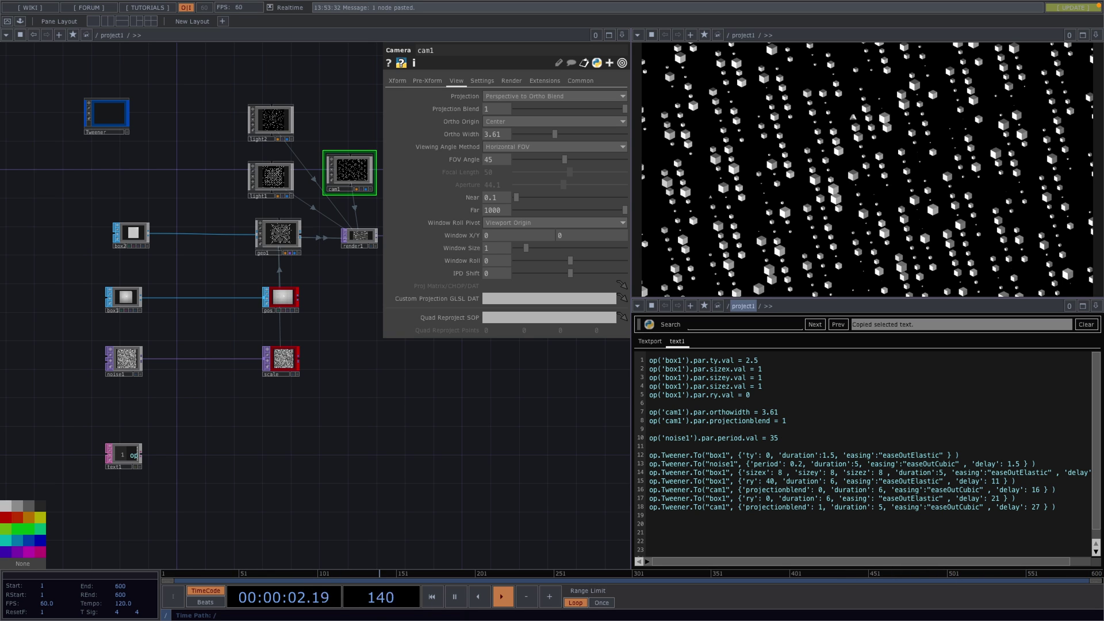
- Add a Tweener line taking cam1's orthowidth to 15, duration 5, easing easeOutElastic, delay 32, and try an Ortho Width of 4.03 on the camera
{"action": "left_click", "coordinate": [710, 524]}
{"action": "type", "text": "op.Tweener.To(\"cam1\", {'orthowidth': 15, 'duration': 5, 'easing':\"easeOutElastic\" , 'delay': 32 } )"}
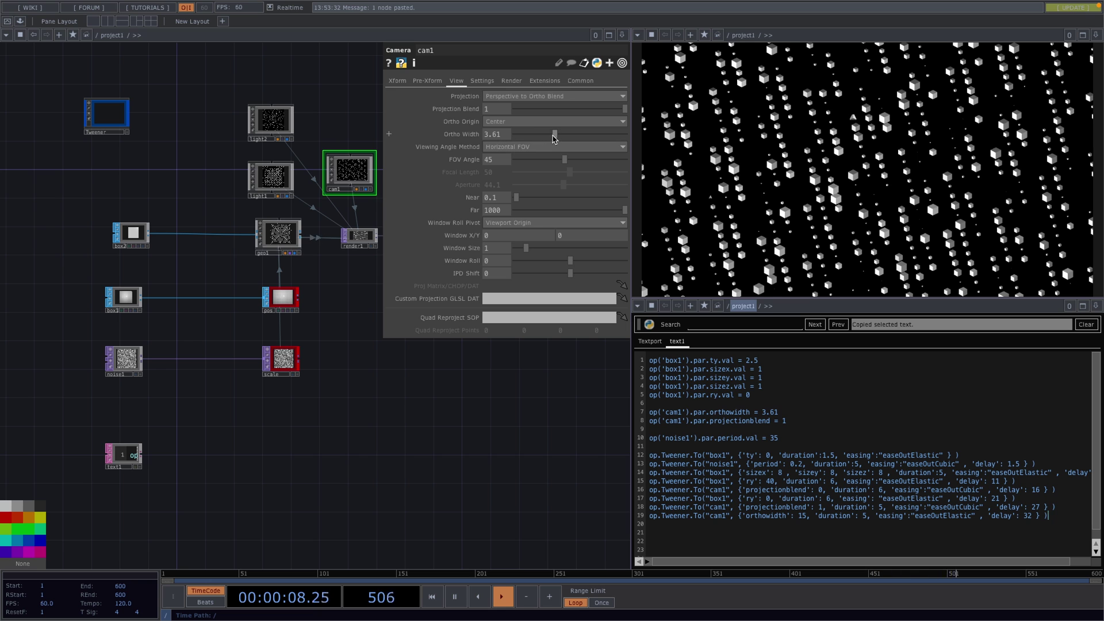
{"action": "mouse_move", "coordinate": [555, 134]}
{"action": "left_mouse_down"}
{"action": "mouse_move", "coordinate": [625, 136]}
{"action": "mouse_move", "coordinate": [559, 135]}
{"action": "left_mouse_up"}
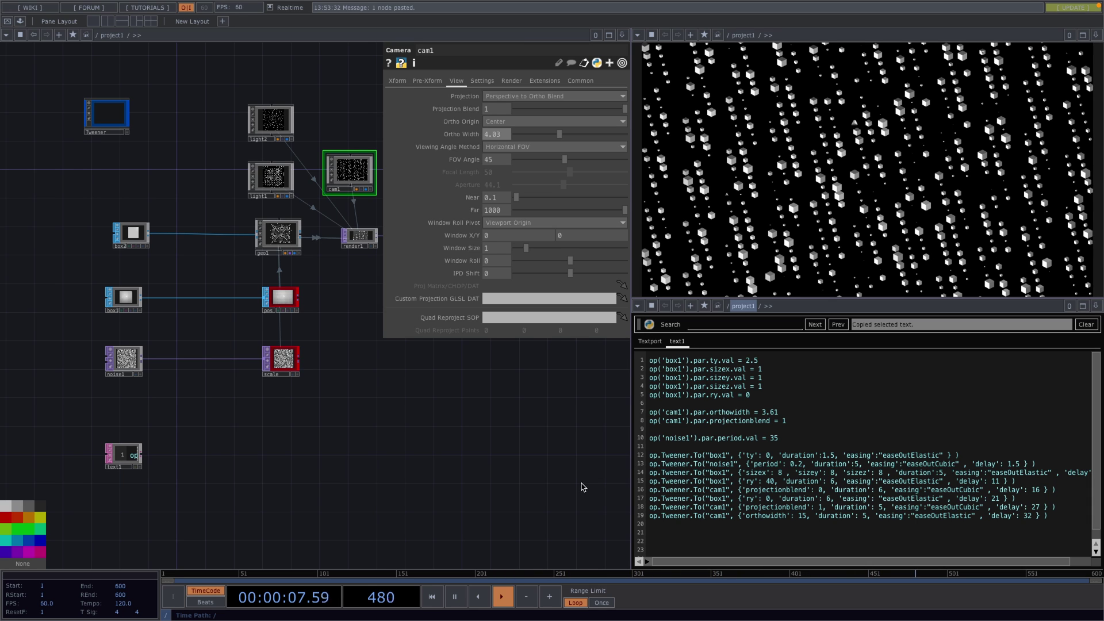
- Add a Tweener line moving box1's ty to -16.5 with duration 1.5, easing easeInElastic and delay 37
{"action": "left_click", "coordinate": [685, 532]}
{"action": "type", "text": "op.Tweener.To(\"box1\", {'ty': -16.5, 'duration':1.5, 'easing':\"easeInElastic\", 'delay': 37  } )"}
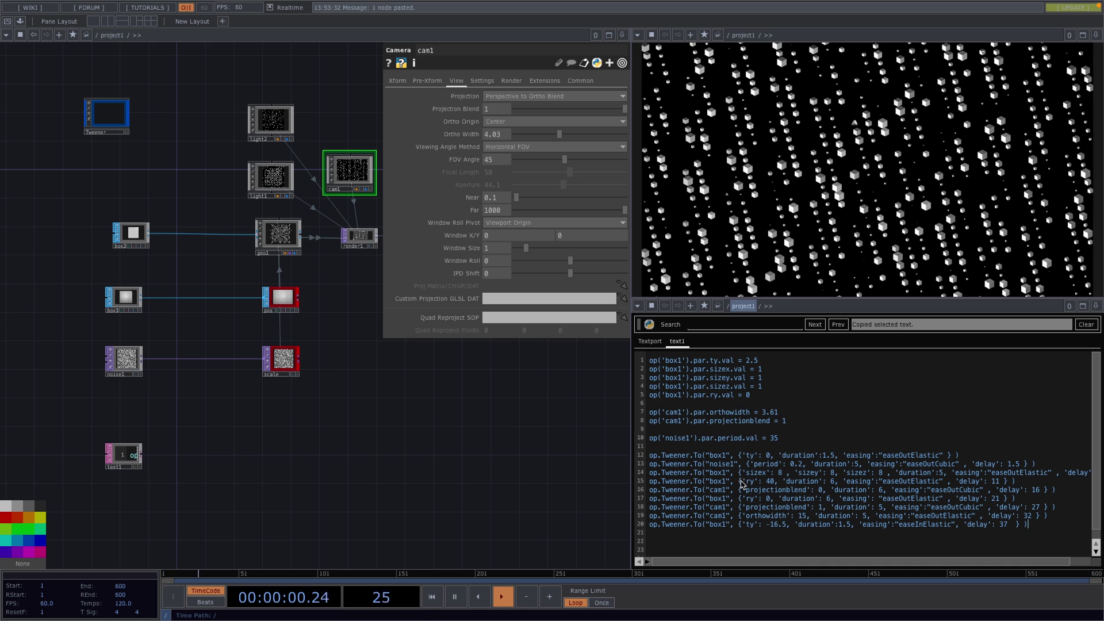
{"action": "left_click_drag", "start_coordinate": [762, 524], "coordinate": [782, 524]}
- Run the text1 script to play the complete animation sequence
{"action": "left_click", "coordinate": [488, 462]}
{"action": "left_click", "coordinate": [126, 457]}
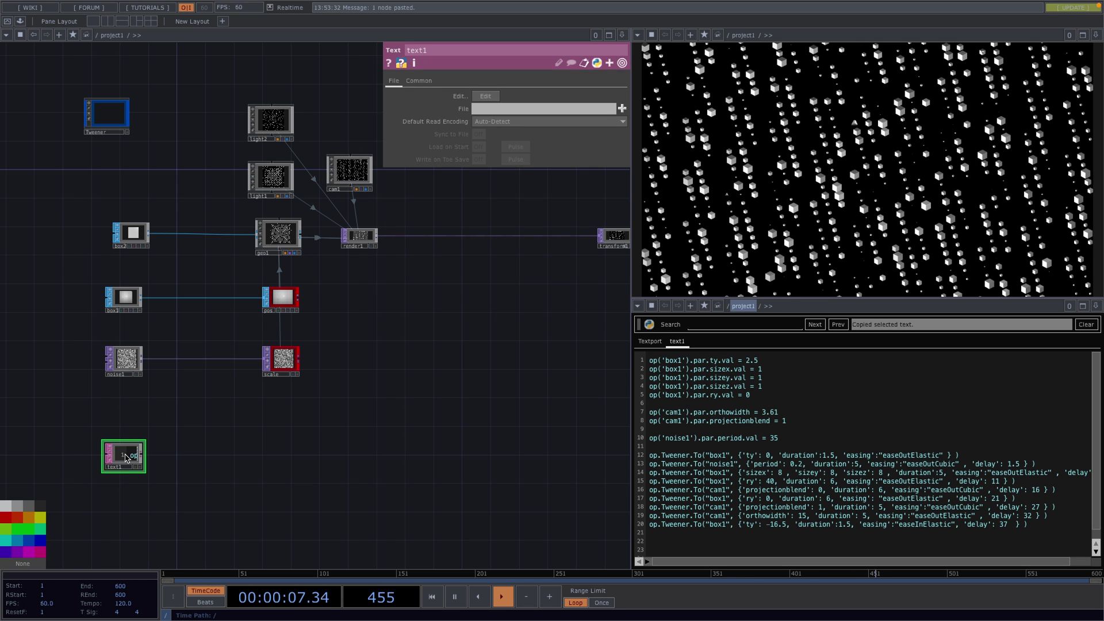
{"action": "key", "text": "ctrl+r"}
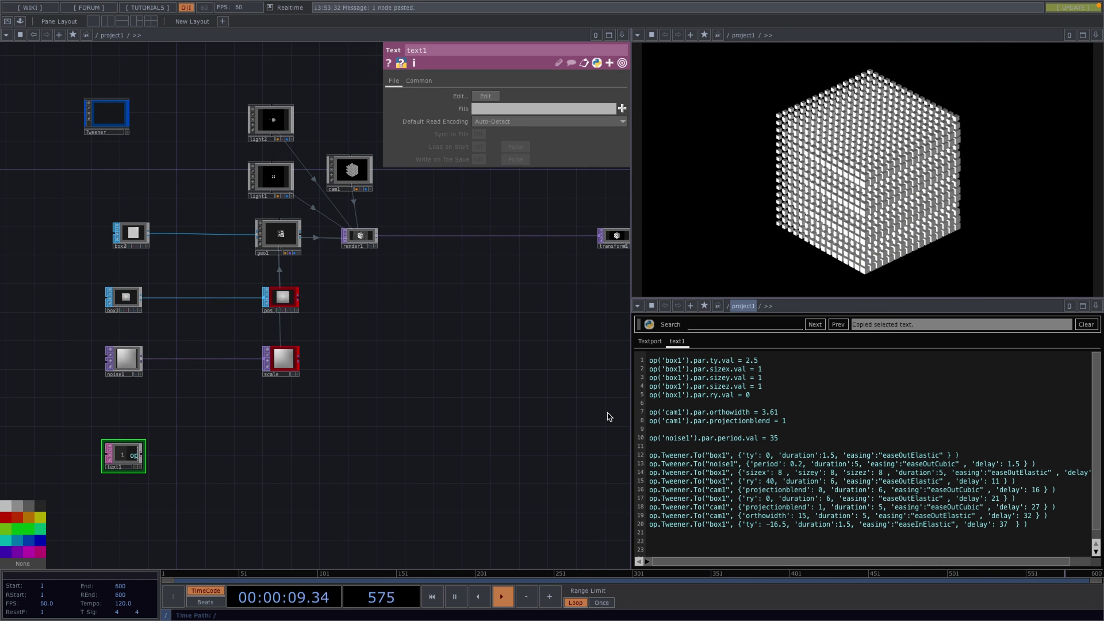